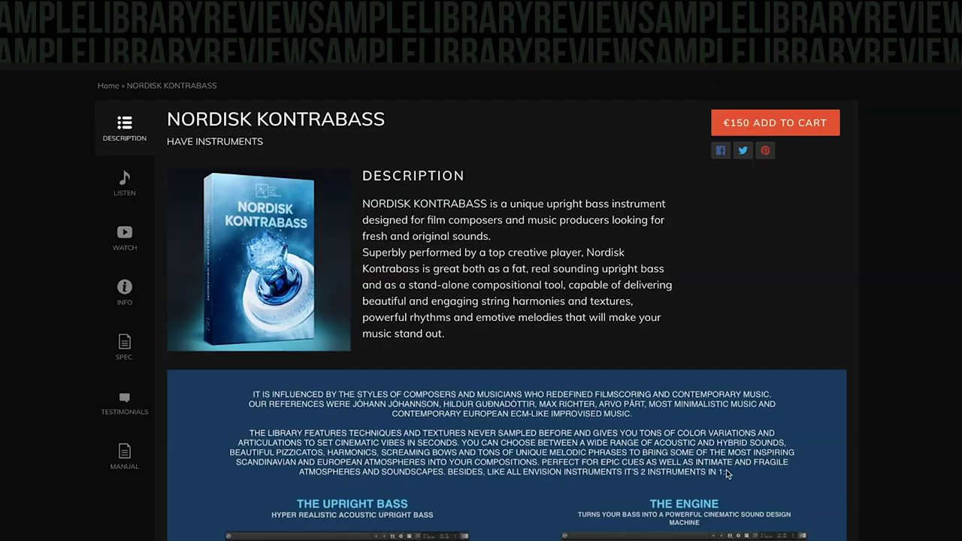
- Read down through the Nordisk Kontrabass product page on Have Instruments
scroll(636, 248, "down", 2)
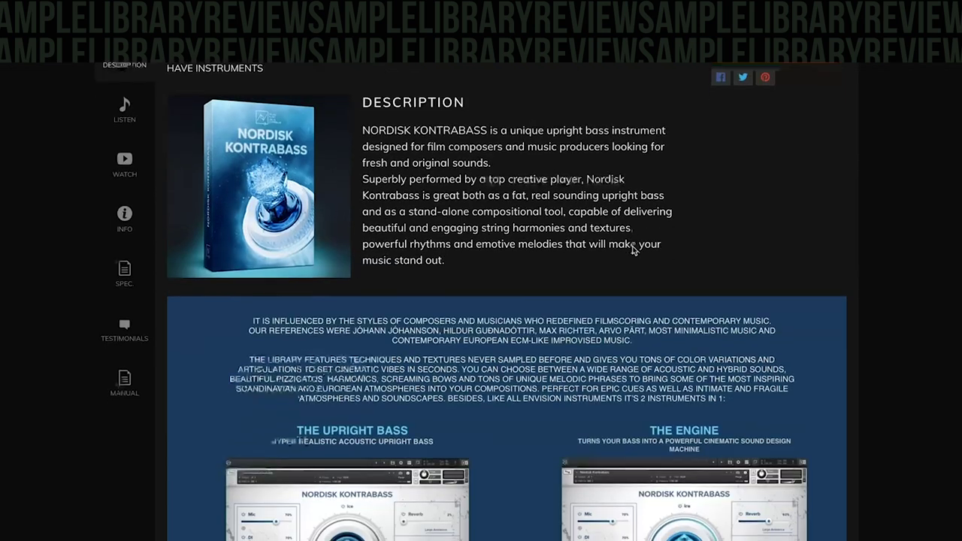
scroll(495, 217, "up", 2)
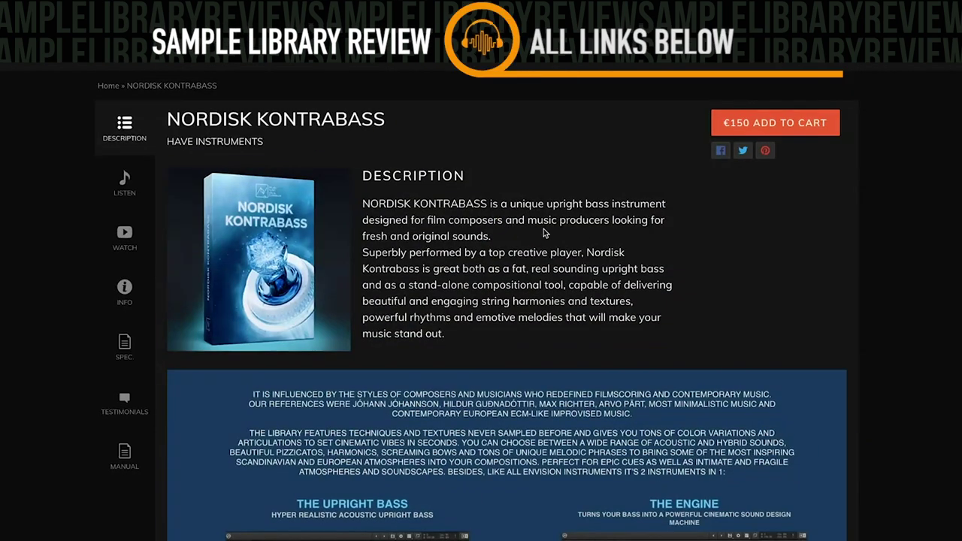
scroll(655, 287, "down", 3)
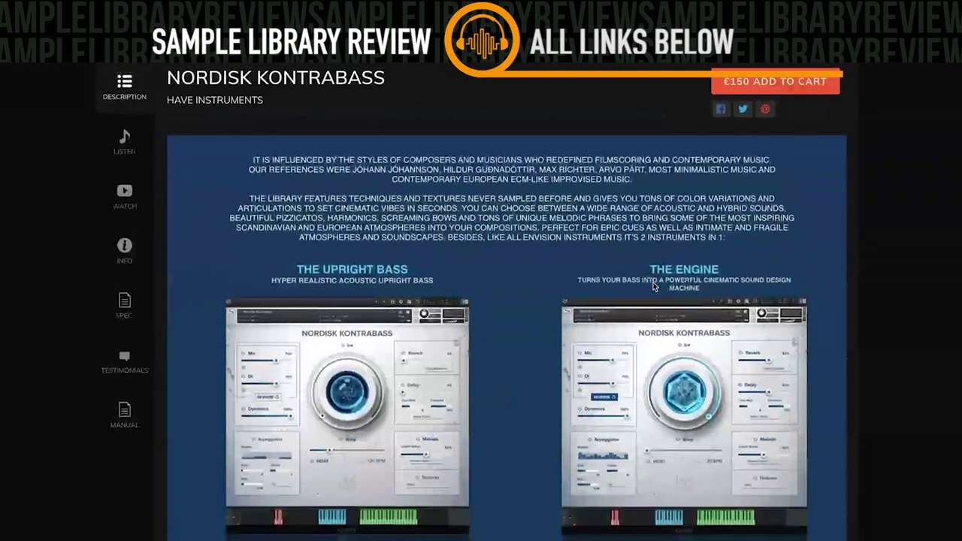
scroll(655, 286, "down", 1)
scroll(530, 296, "down", 1)
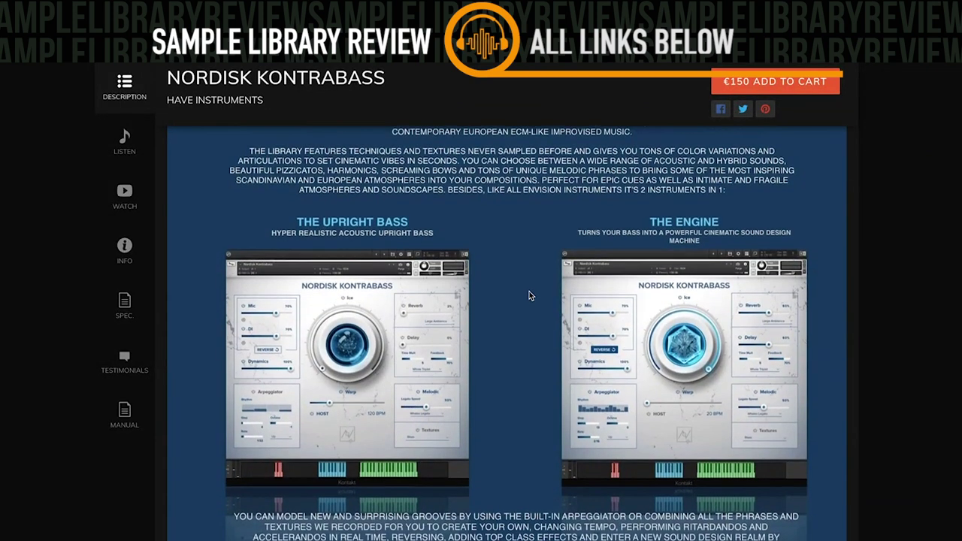
scroll(529, 295, "down", 1)
scroll(530, 295, "up", 2)
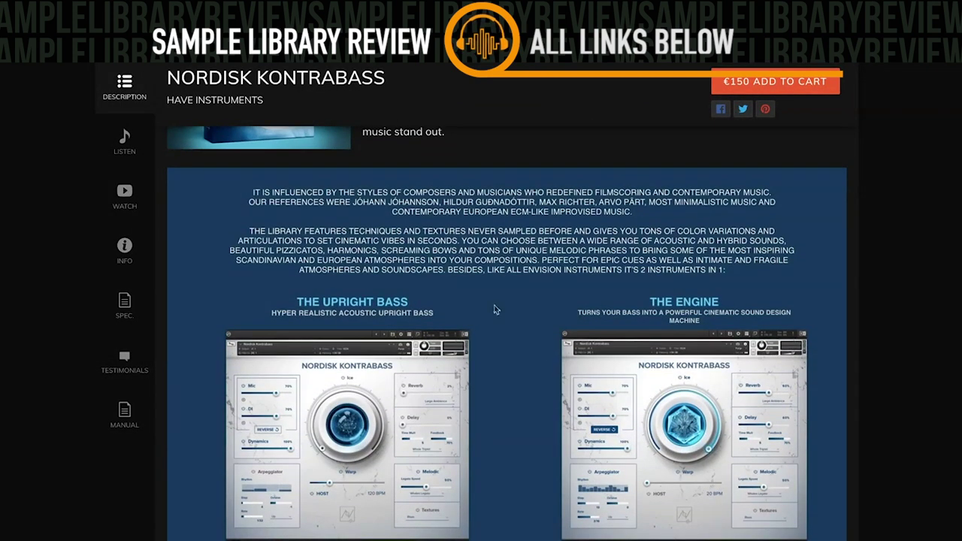
- Check the Kontakt window briefly, then return to the page's Listen demo-track section
key("super+Tab")
left_click(225, 269)
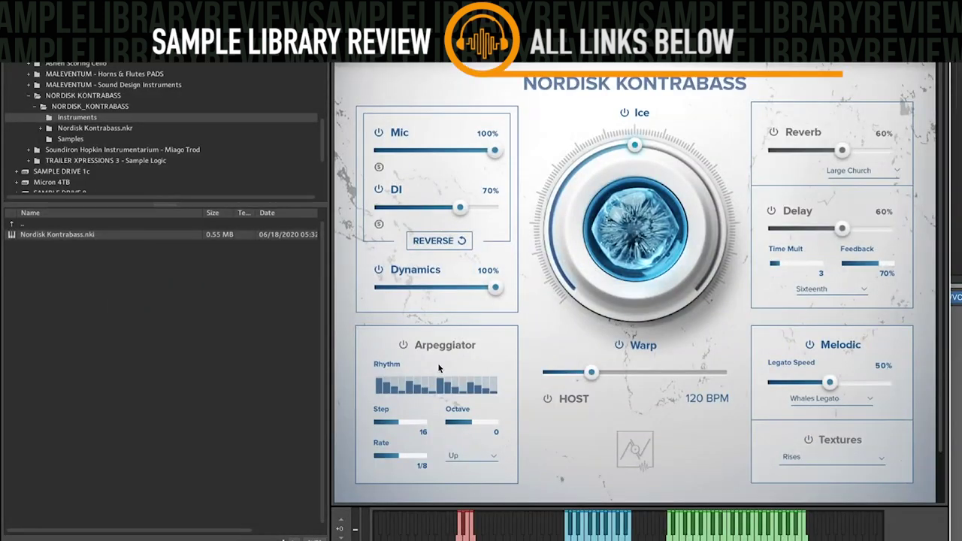
key("super+Tab")
scroll(526, 386, "down", 3)
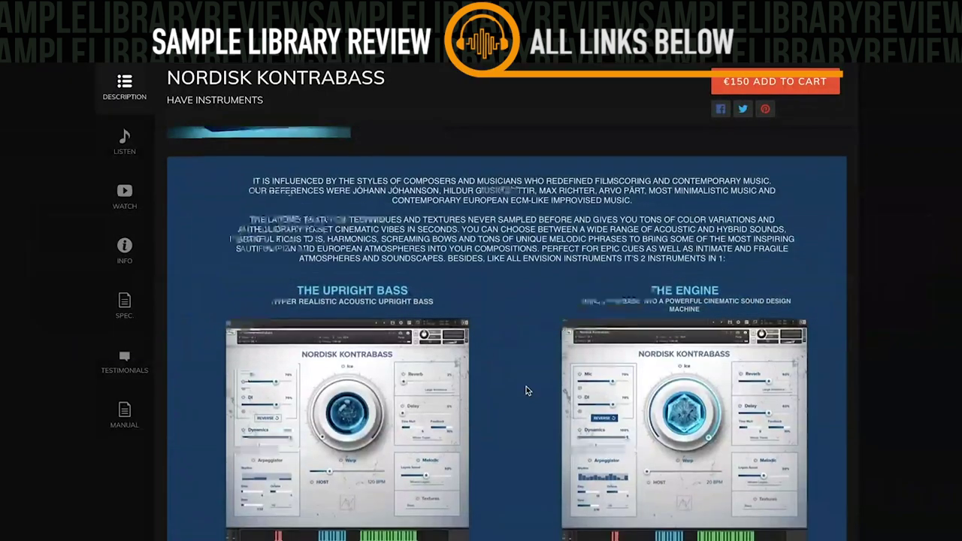
scroll(526, 386, "down", 5)
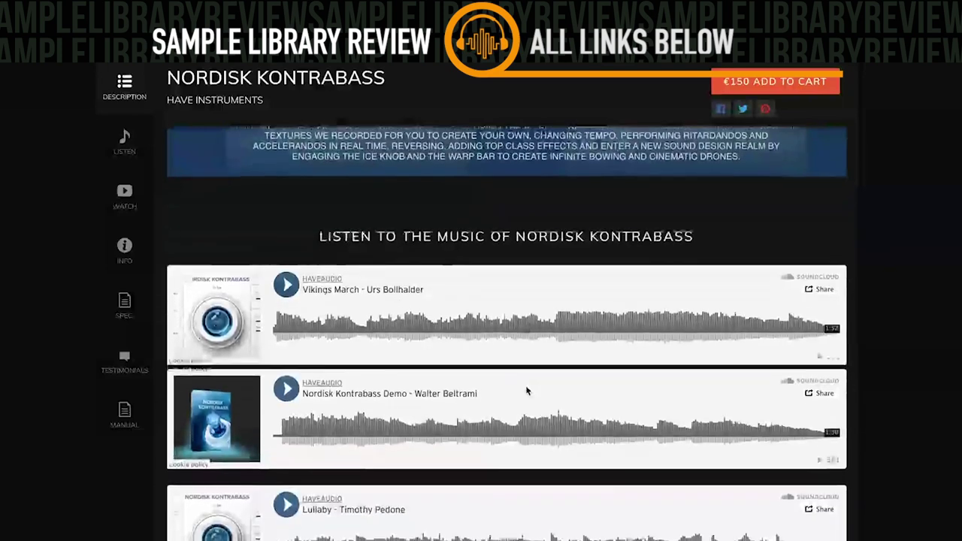
scroll(526, 389, "up", 10)
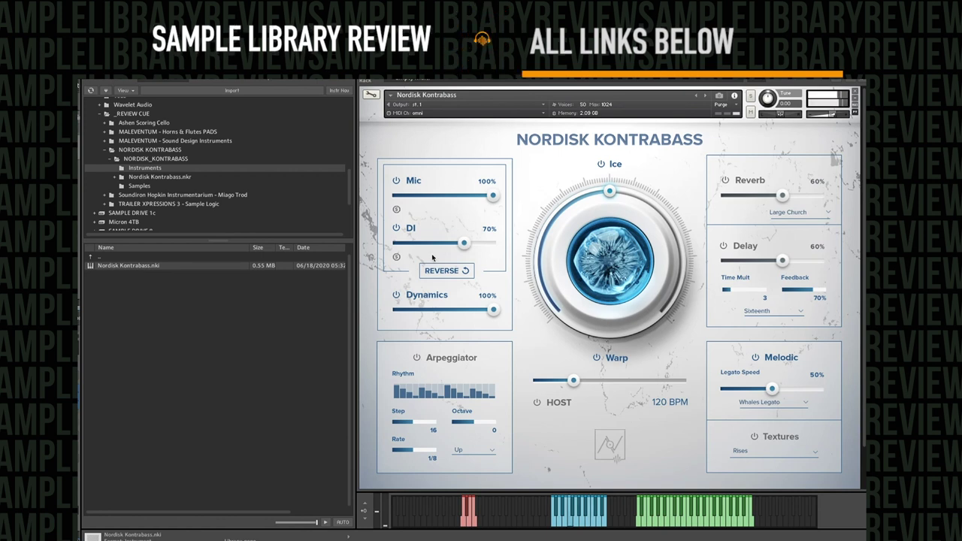
- Set Legato Speed to 33% (via 98%), Warp to 155 BPM, and turn the Ice effect well up
left_click_drag(762, 389, 818, 388)
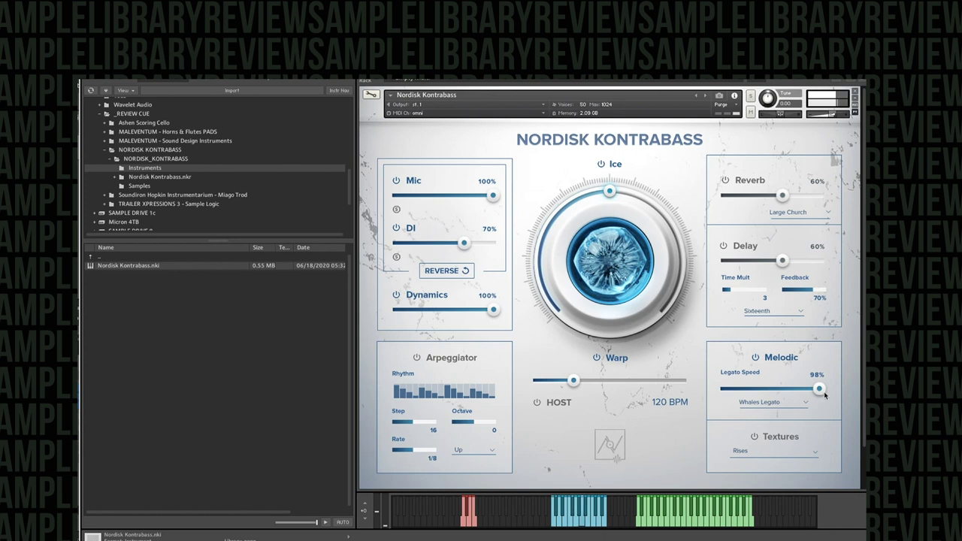
left_click_drag(819, 388, 560, 457)
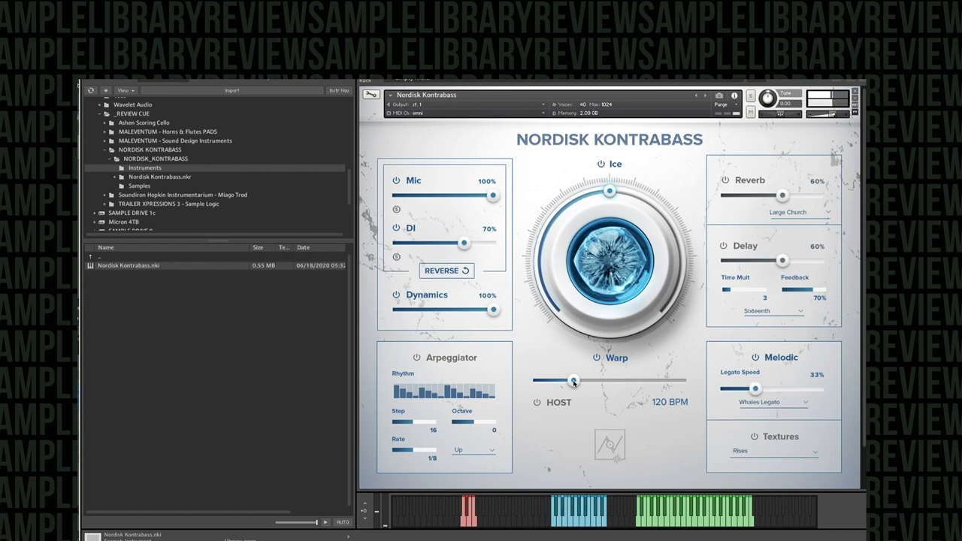
mouse_move(573, 381)
left_mouse_down()
mouse_move(601, 382)
mouse_move(587, 382)
left_mouse_up()
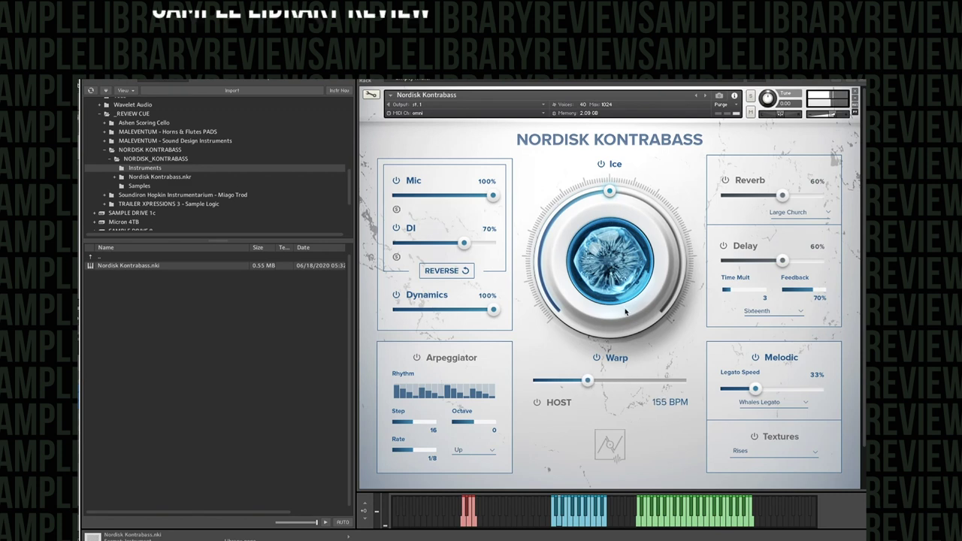
left_click_drag(624, 311, 575, 329)
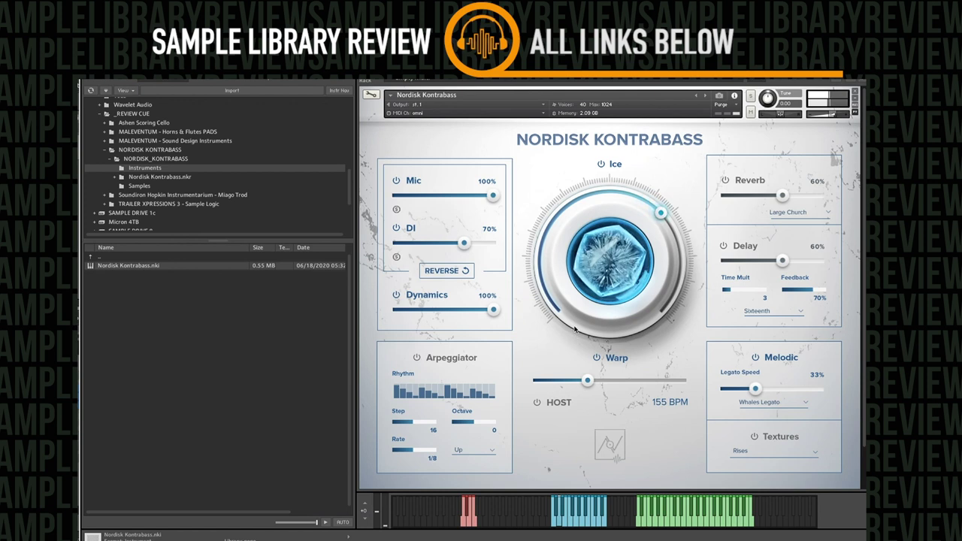
left_click(470, 520)
left_click(471, 522)
left_click(470, 521)
- Turn Ice to minimum and lower the Mic level from 100% to 65%
left_click_drag(591, 219, 591, 293)
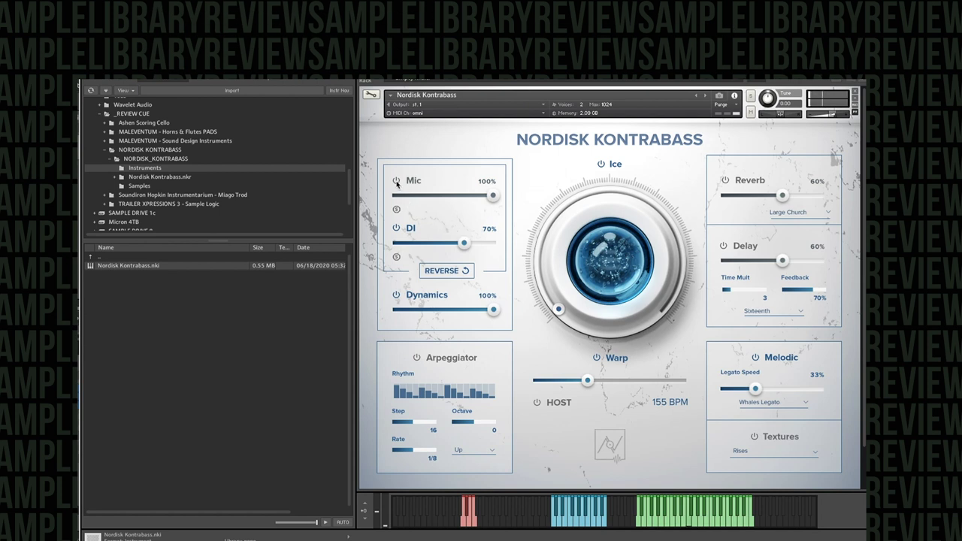
left_click_drag(461, 199, 433, 203)
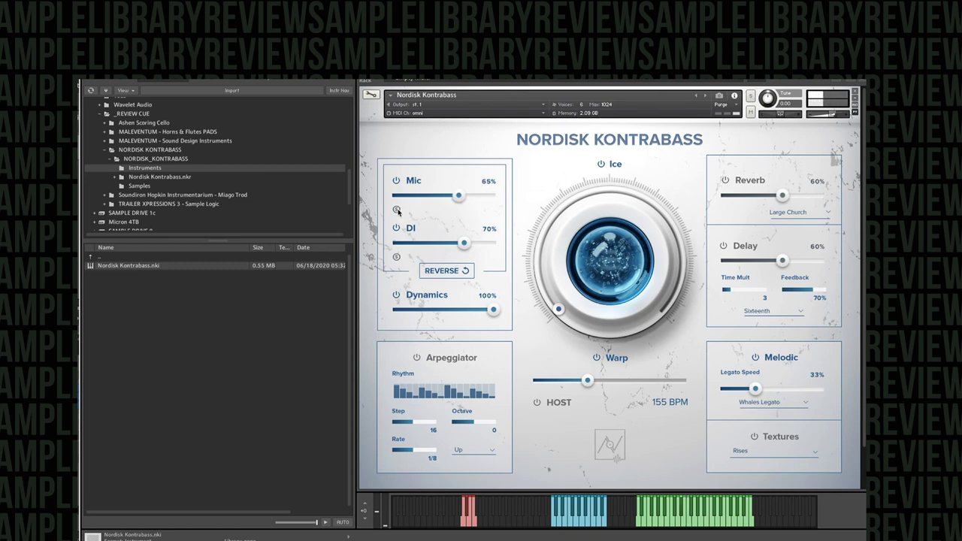
- Enable REVERSE playback and bring the Mic level back up to 85%
left_click(429, 273)
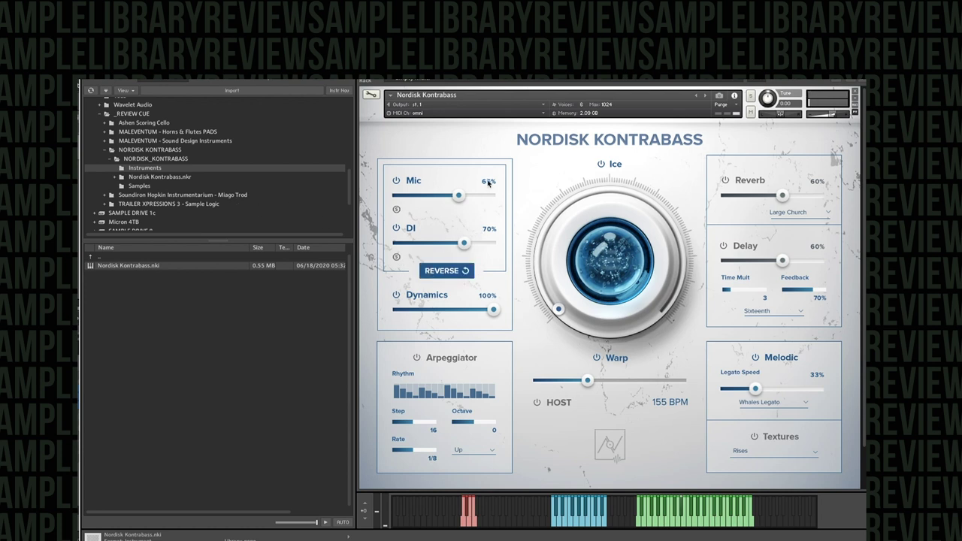
left_click_drag(458, 196, 529, 200)
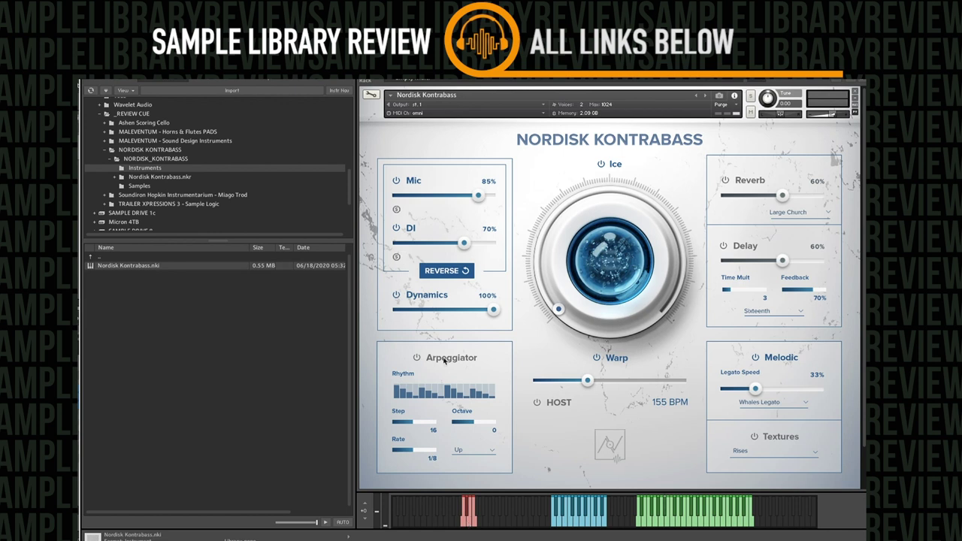
- Disable REVERSE playback, leaving Mic 85%, DI 70%, Warp 155 BPM, then show the Melodic articulation list
left_click(450, 273)
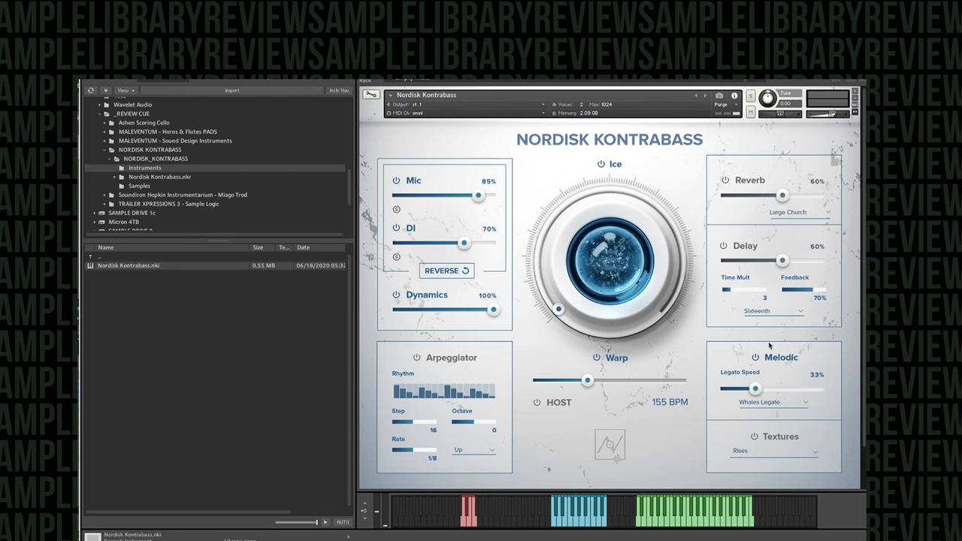
left_click(790, 403)
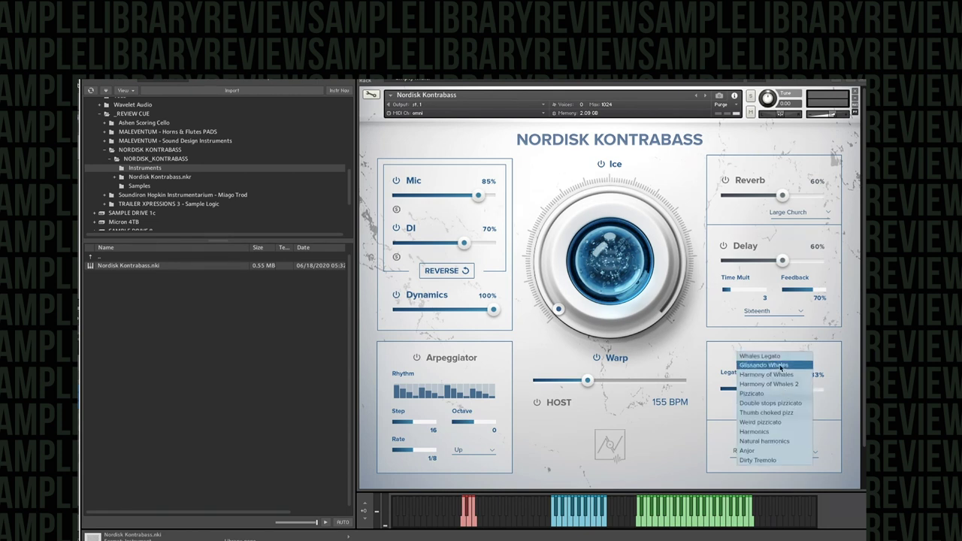
- Select Glissando Whales in place of Whales Legato, then show the articulation list again
left_click(783, 366)
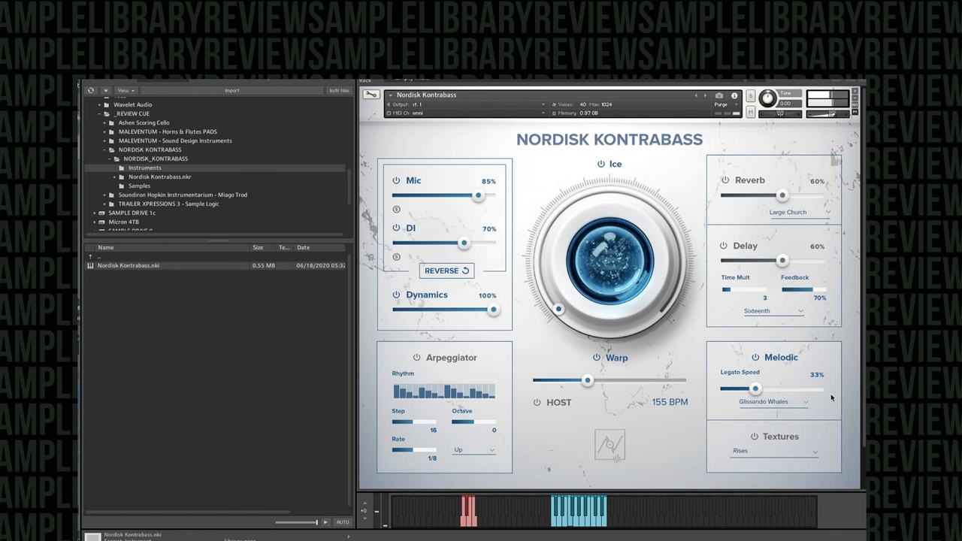
left_click(763, 402)
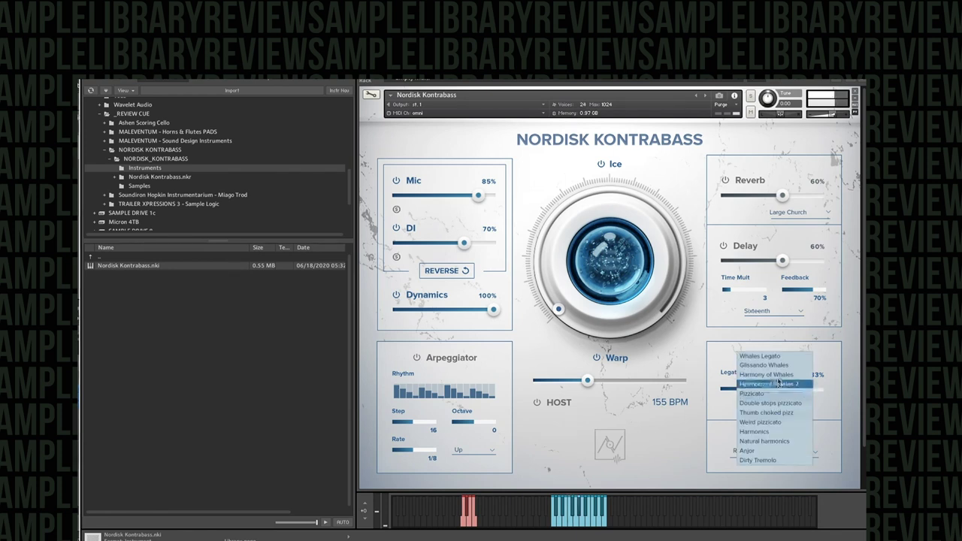
- Choose Harmony of Whales and turn the Ice knob back up from minimum toward its top
left_click(778, 374)
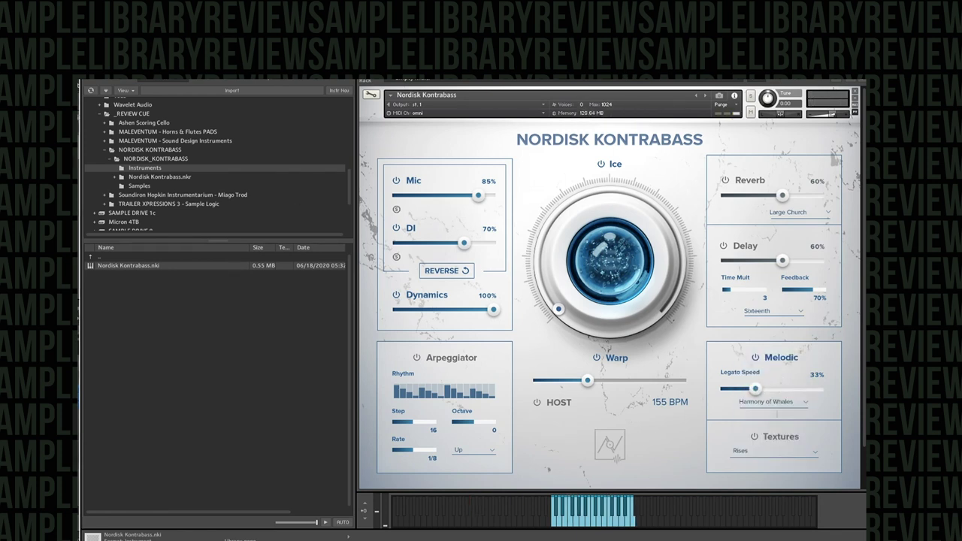
left_click(771, 402)
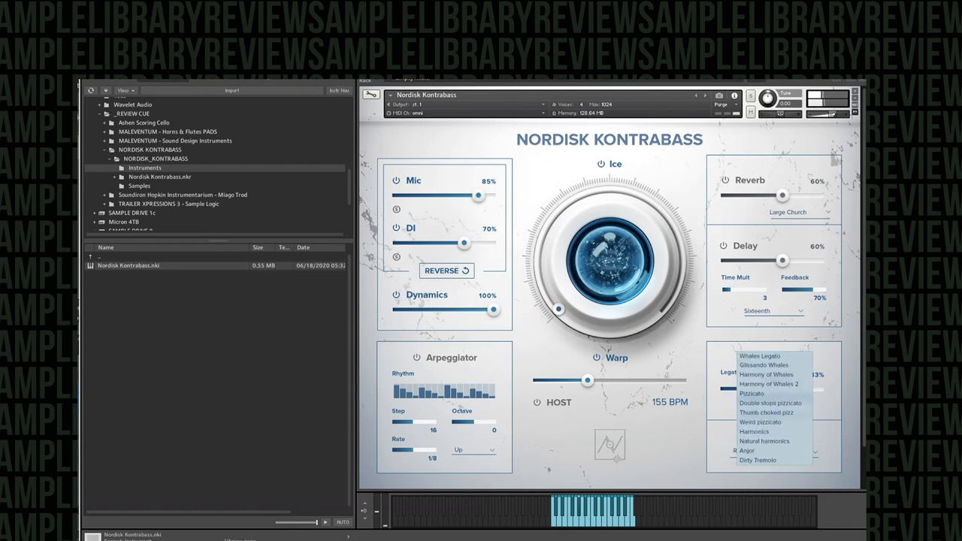
left_click_drag(582, 313, 592, 151)
left_click_drag(580, 205, 599, 269)
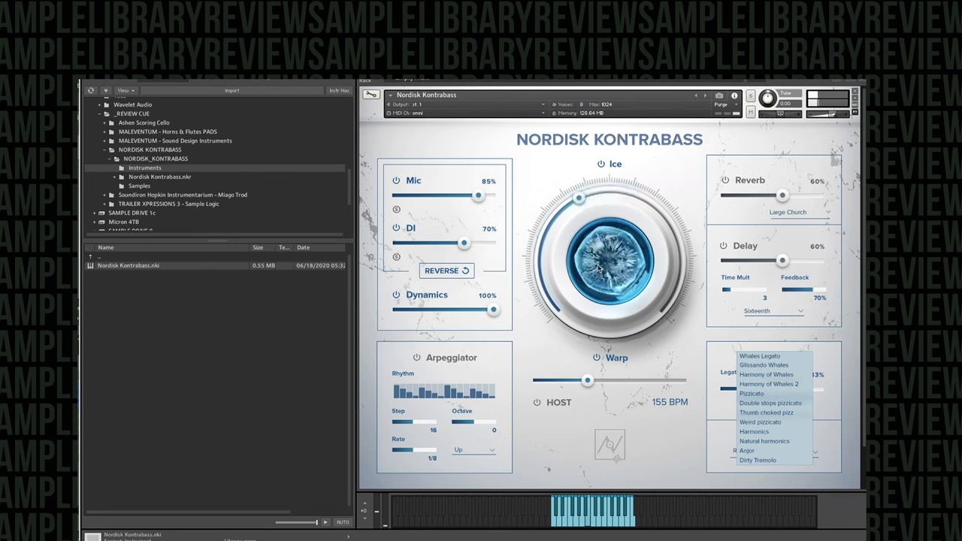
- Pick Harmony of Whales 2 and sweep Ice down to minimum, then up to about 3 o'clock
left_click(807, 384)
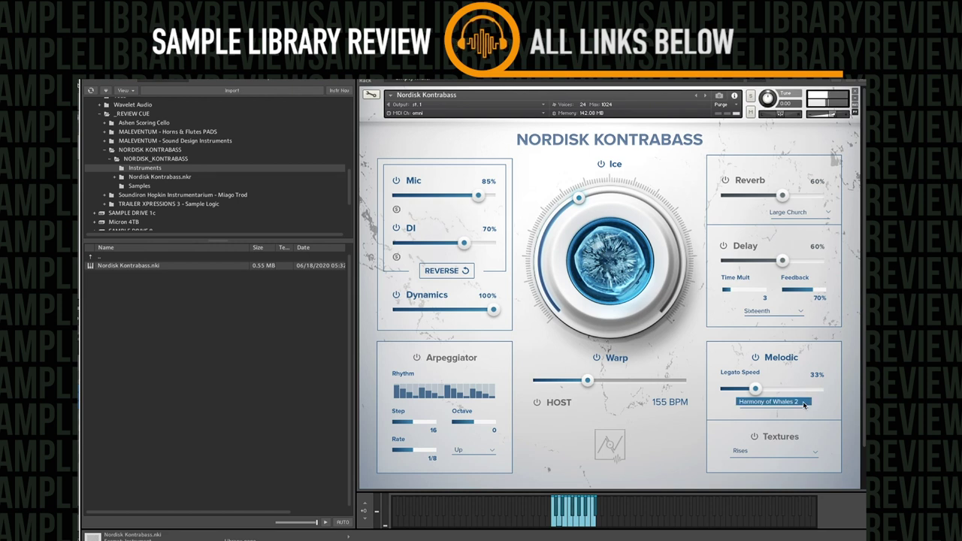
left_click_drag(575, 231, 466, 334)
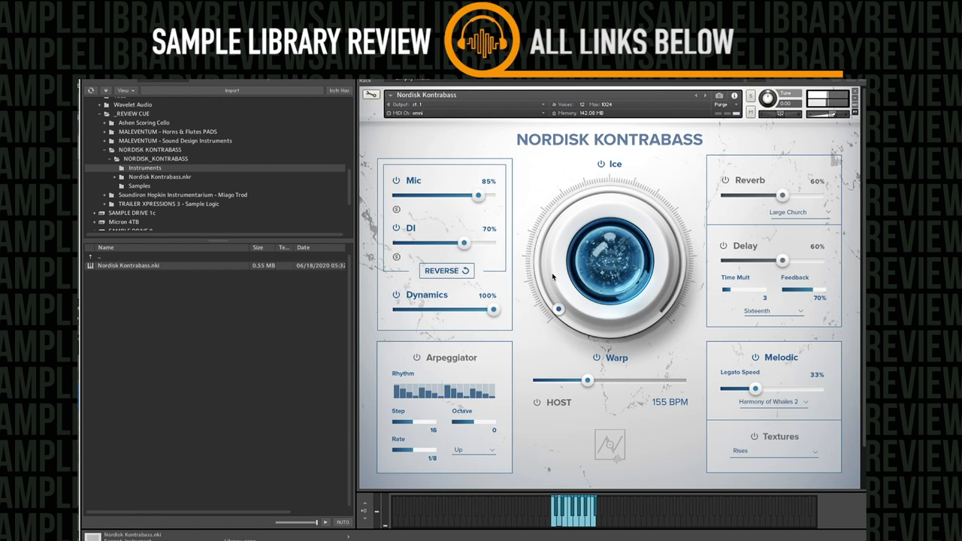
left_click_drag(552, 278, 560, 181)
left_click_drag(564, 228, 573, 153)
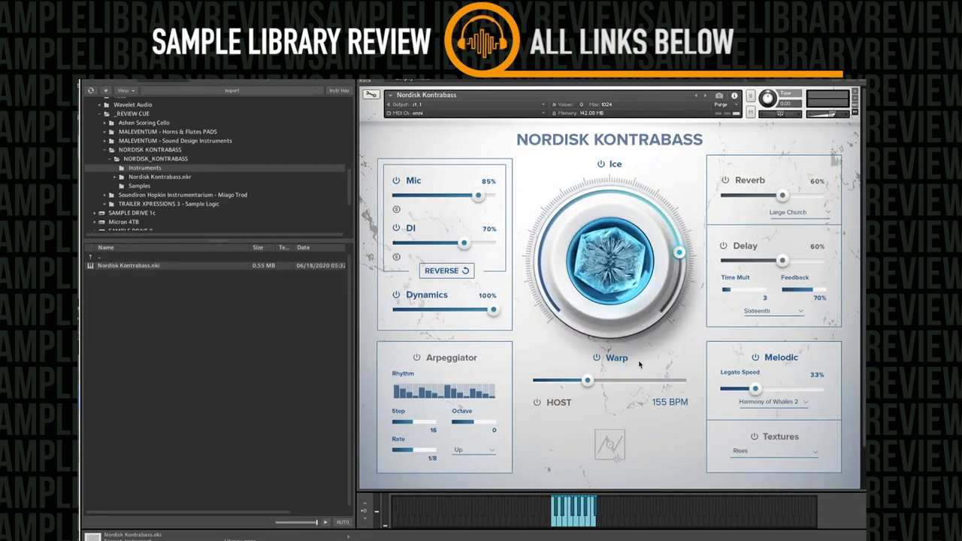
left_click(787, 404)
- Select Pizzicato as the melodic articulation, with Ice still at minimum
left_click(785, 395)
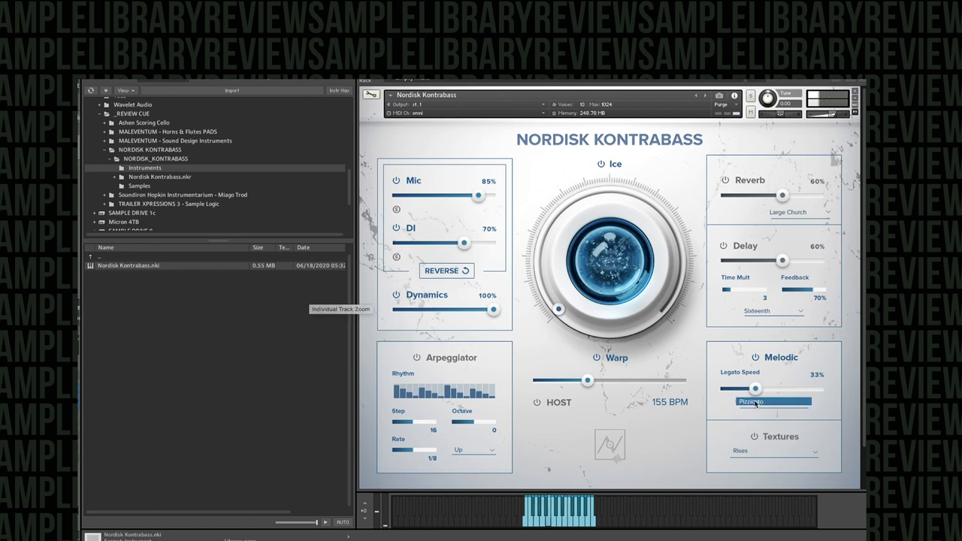
left_click(789, 402)
- Choose Double stops pizzicato from the Melodic articulation list
left_click(788, 403)
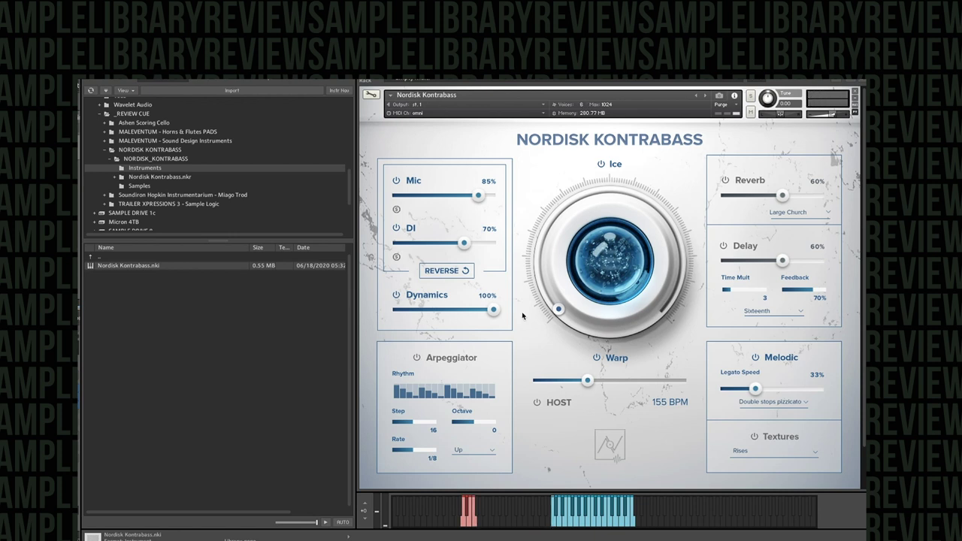
- Switch the Melodic articulation to Thumb choked pizz and turn the Ice effect up
left_click(781, 399)
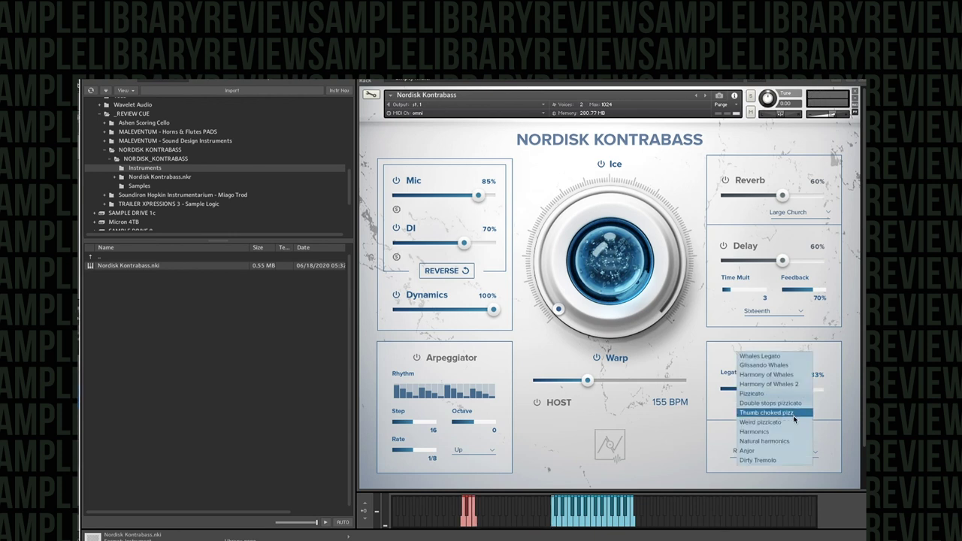
left_click(792, 413)
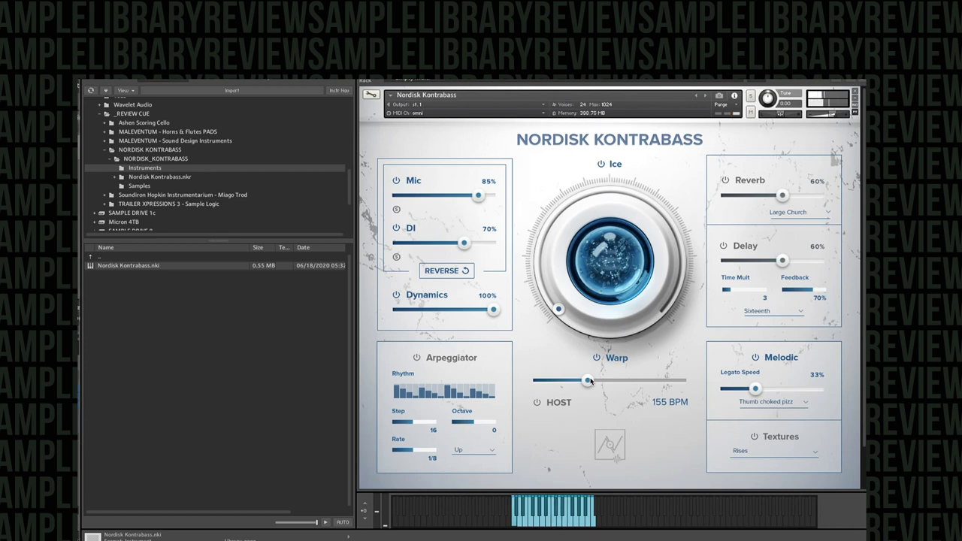
left_click_drag(558, 288, 558, 179)
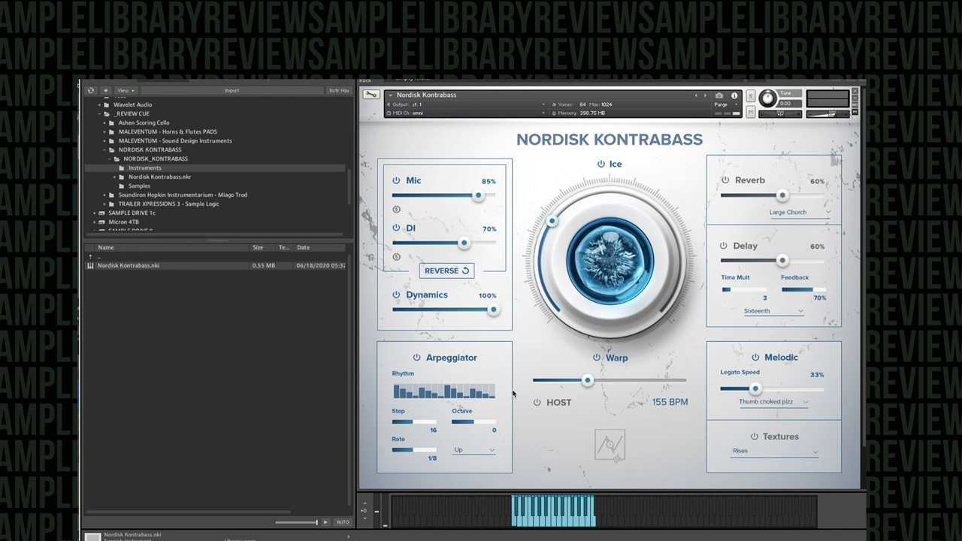
left_click(492, 452)
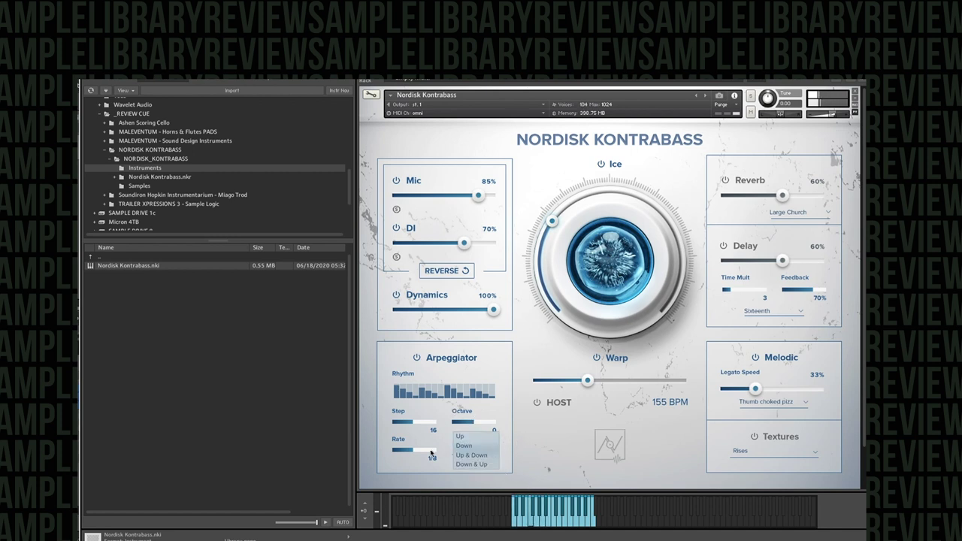
- Speed the arpeggiator up to 1/16, widen Octave to 1, and set direction to Up & Down
mouse_move(413, 451)
left_mouse_down()
mouse_move(399, 455)
mouse_move(396, 443)
left_mouse_up()
left_click_drag(478, 425, 499, 427)
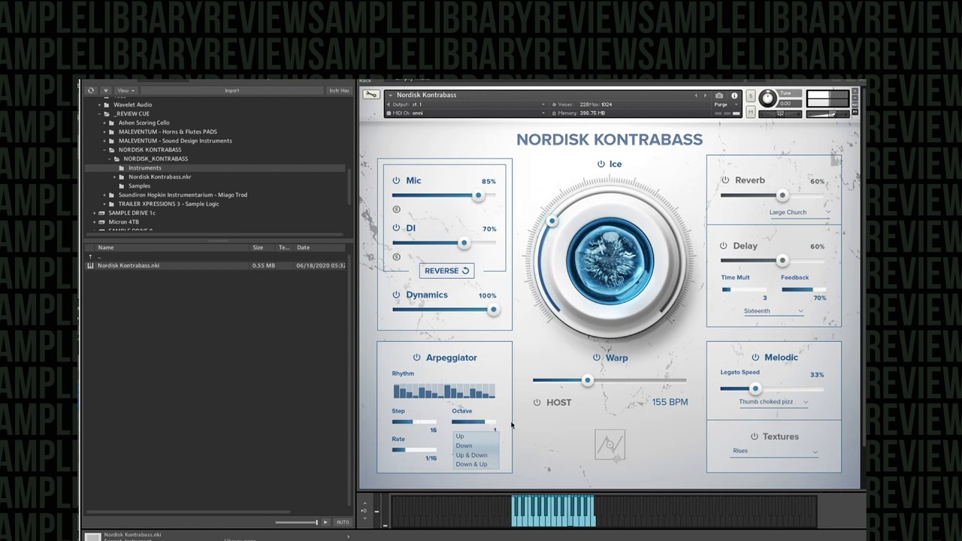
left_click(475, 455)
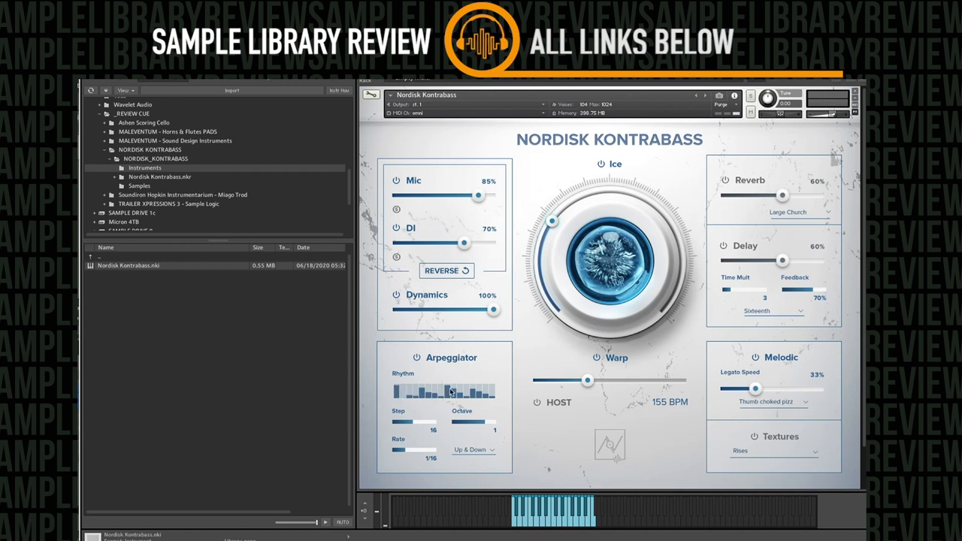
- Cut the arpeggio to 12 steps, try Octave 2 then return to 1, and slow Rate to 1/4T
left_click_drag(412, 425, 390, 432)
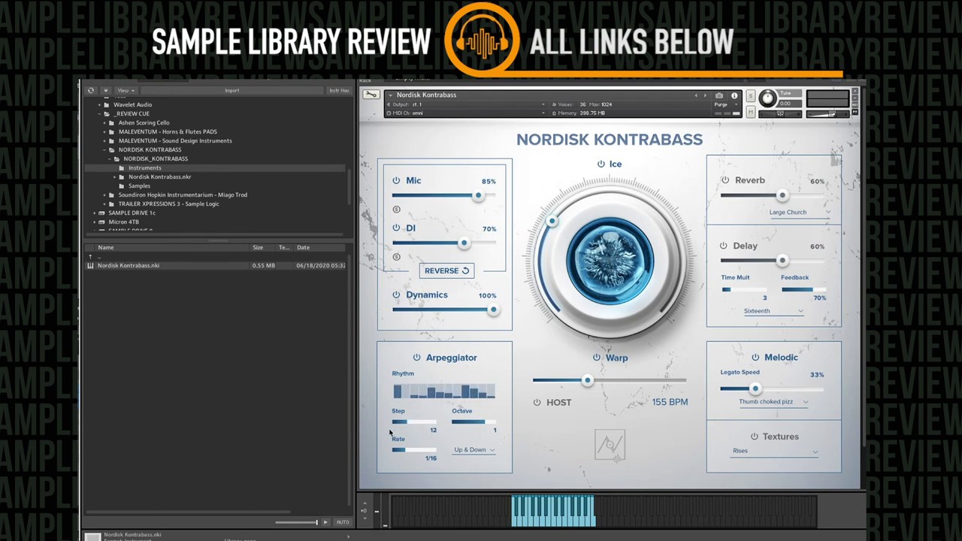
left_click_drag(485, 424, 529, 421)
left_click_drag(495, 425, 472, 426)
left_click_drag(396, 450, 414, 450)
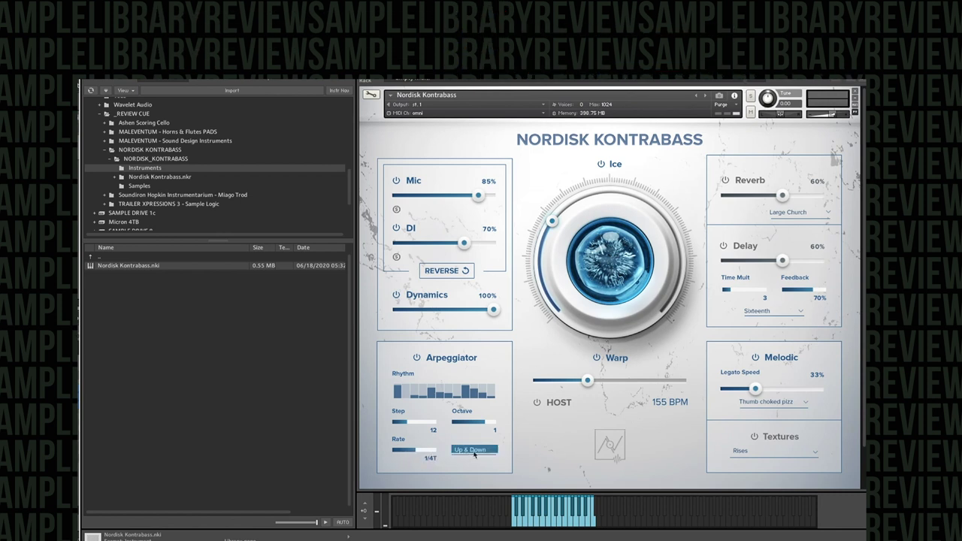
left_click(470, 449)
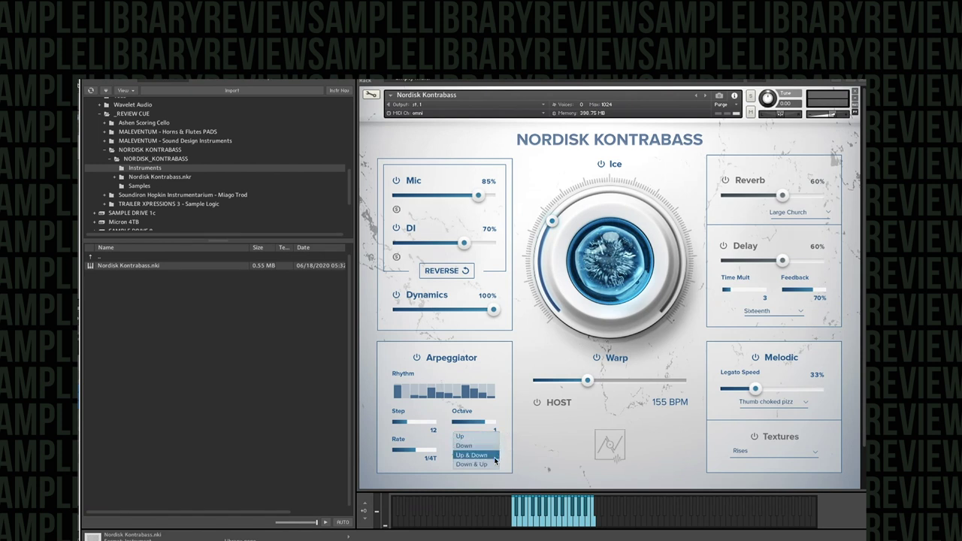
- Switch the Melodic articulation to Weird pizzicato and toggle the arpeggiator power
left_click(761, 400)
left_click(785, 425)
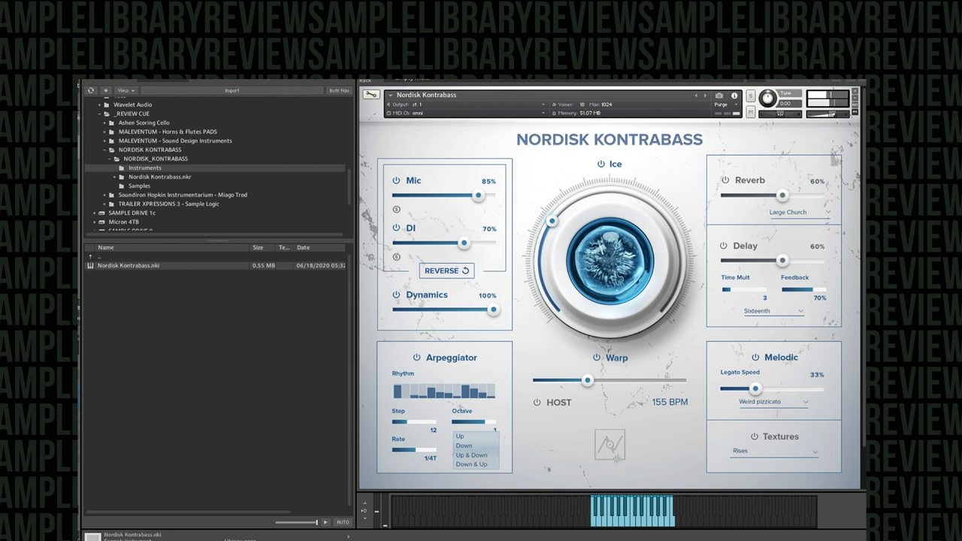
left_click(415, 359)
- Turn Ice down to minimum and switch the reverb on, raising it to 68%
left_click_drag(559, 242, 560, 301)
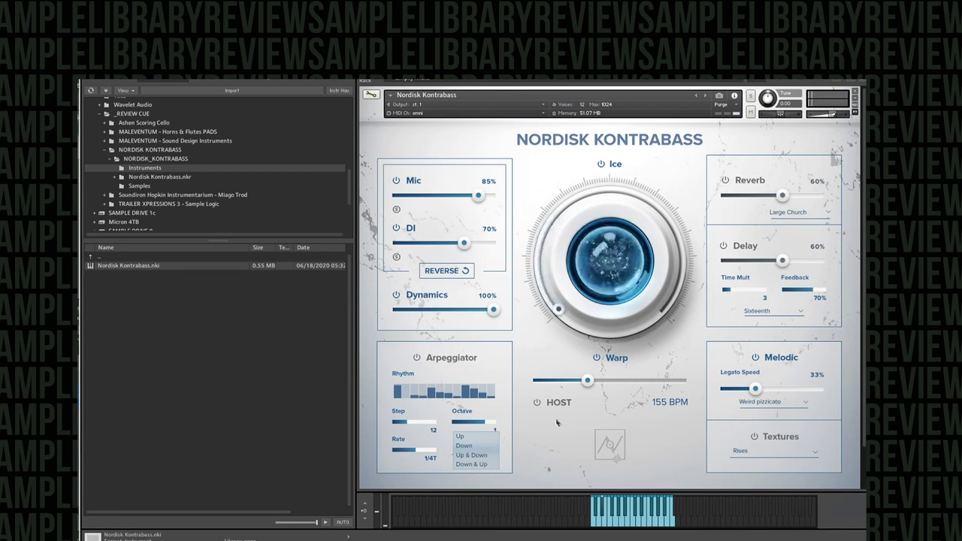
left_click(724, 181)
left_click_drag(784, 199, 816, 200)
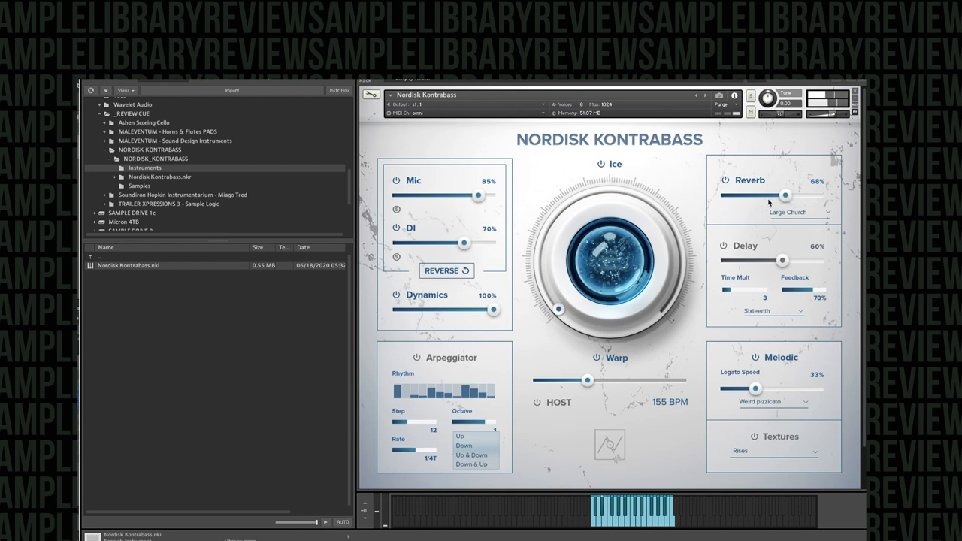
- Audition the Jazz Hall, Ricochet and Small Ambience reverb types, easing the reverb amount down
left_click(801, 214)
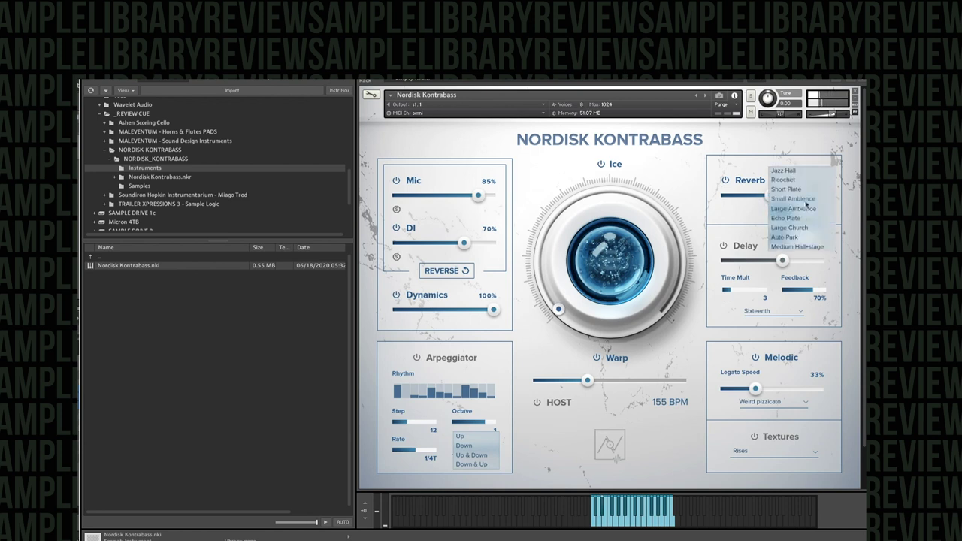
left_click(804, 171)
mouse_move(791, 197)
left_mouse_down()
mouse_move(776, 197)
mouse_move(798, 197)
left_mouse_up()
left_click(804, 215)
left_click(793, 189)
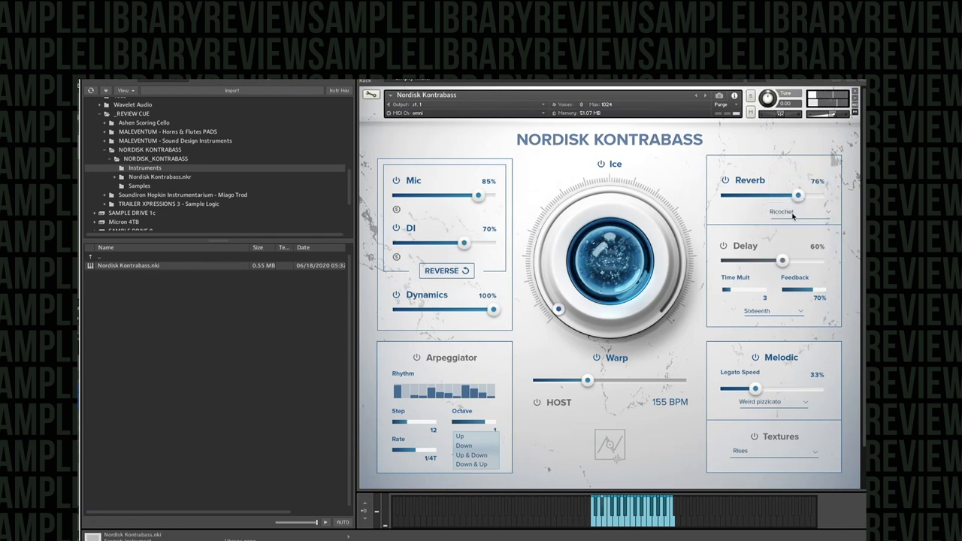
left_click(789, 211)
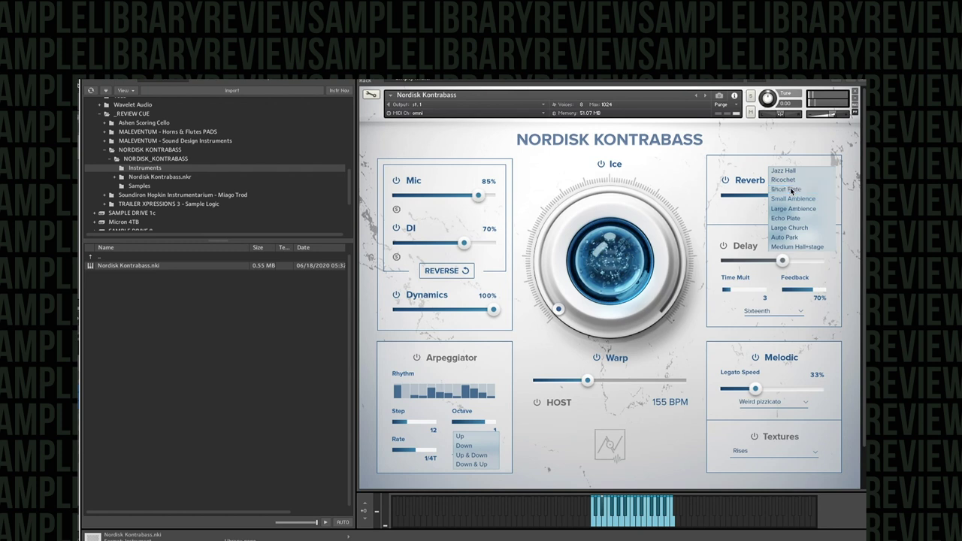
left_click(792, 198)
left_click(800, 216)
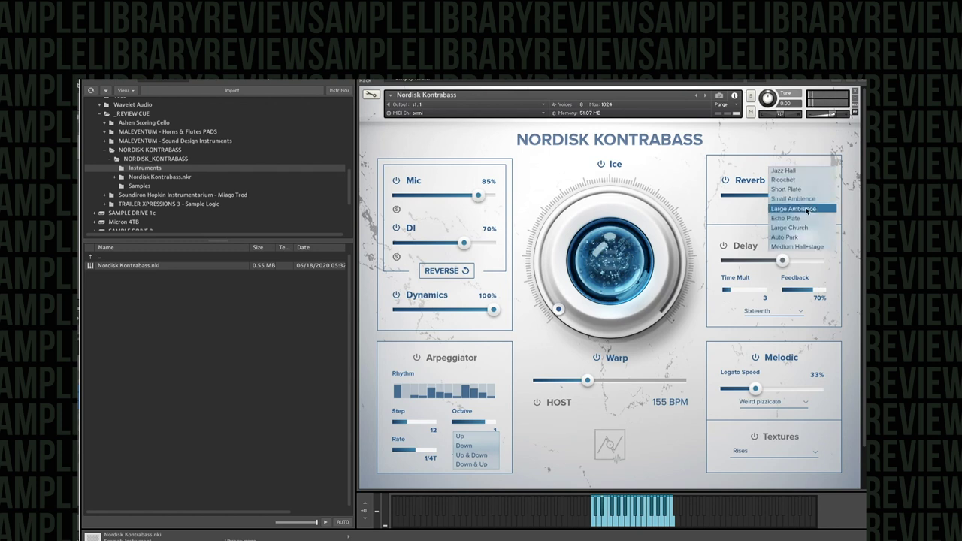
left_click(799, 199)
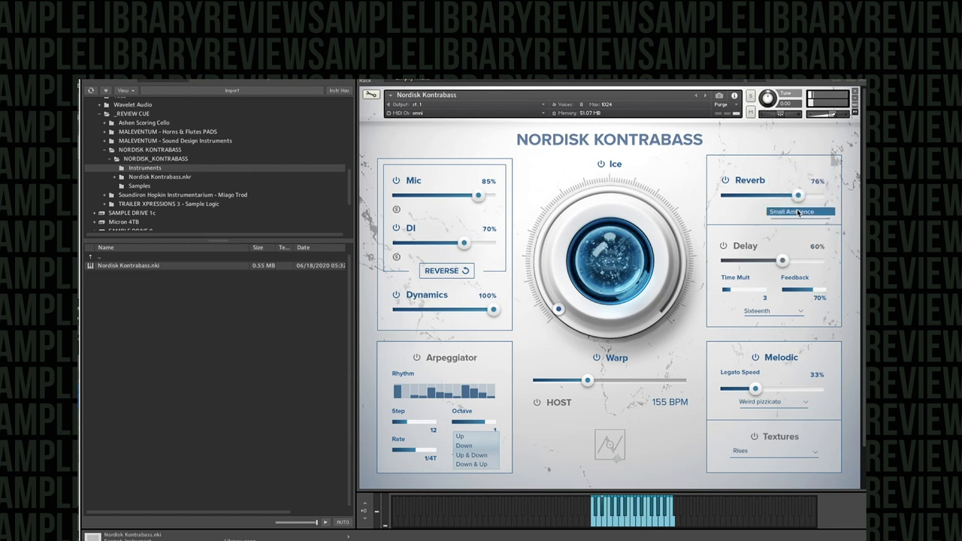
- Try Large Ambience, Echo Plate and Auto Park reverbs, settling on Medium Hall+stage
left_click(799, 211)
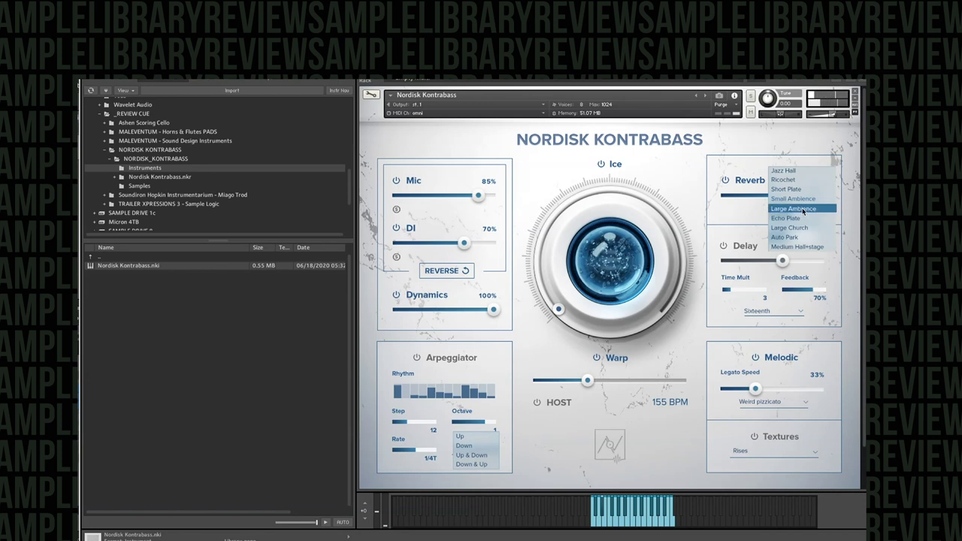
left_click(801, 208)
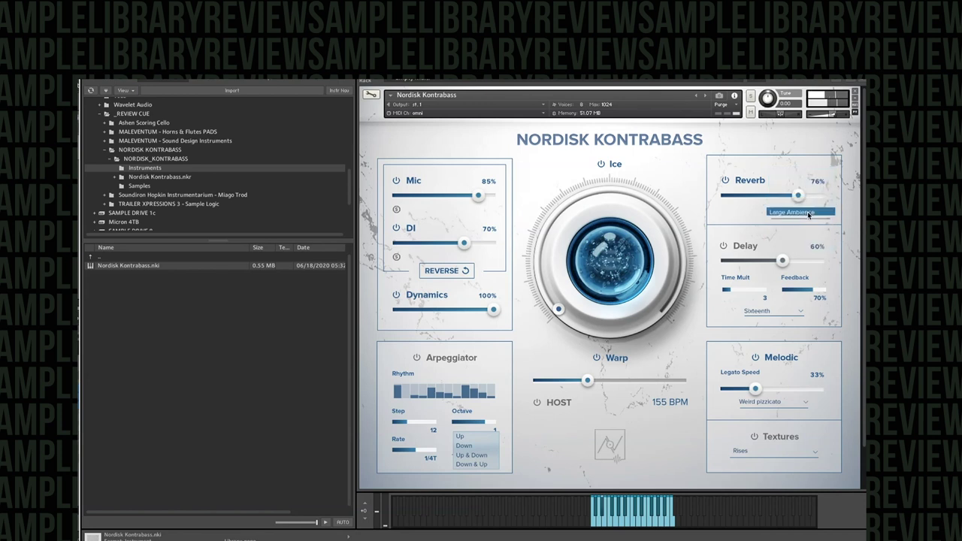
left_click(808, 213)
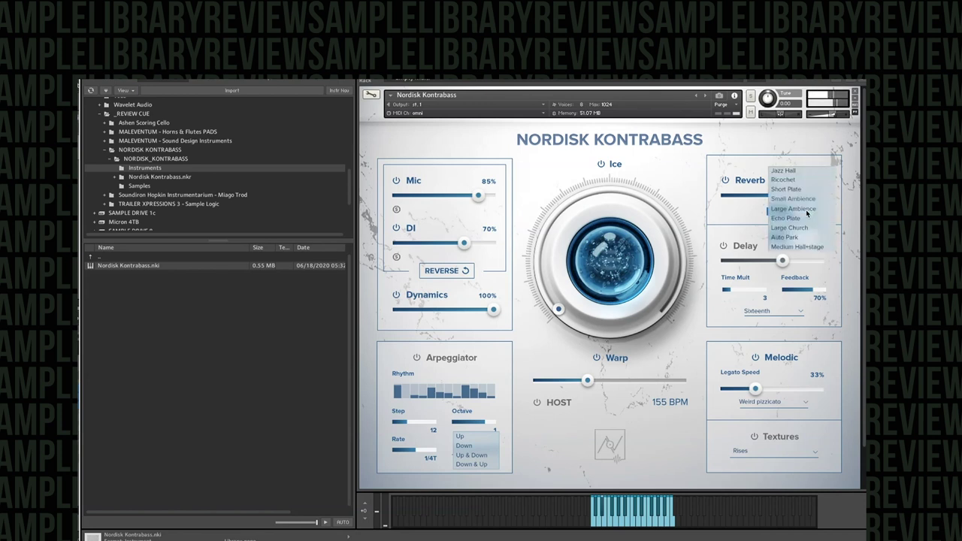
left_click(803, 218)
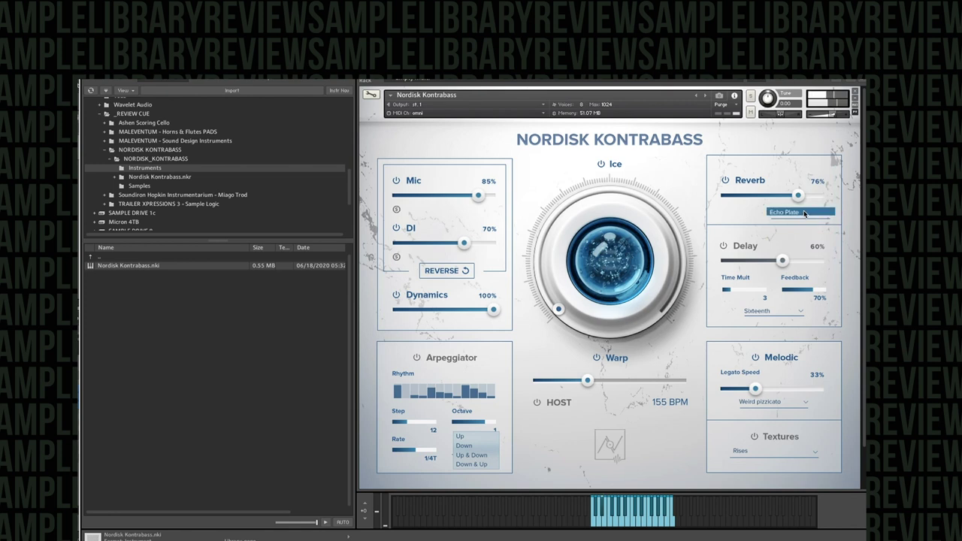
left_click(803, 213)
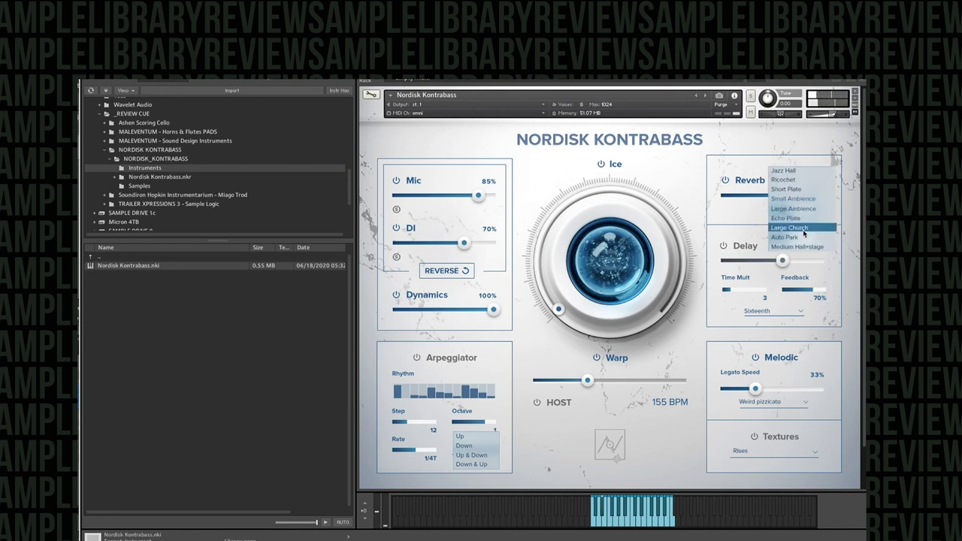
left_click(800, 237)
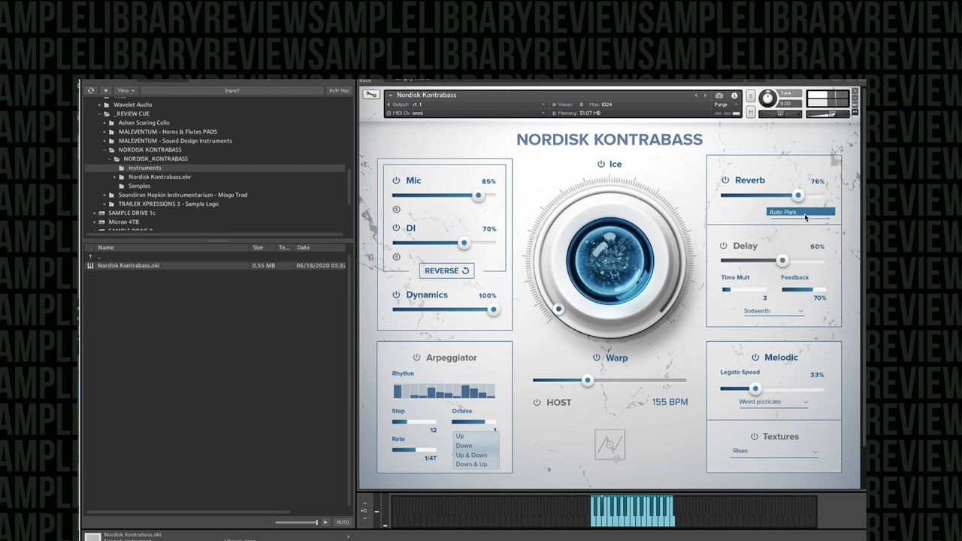
left_click(803, 213)
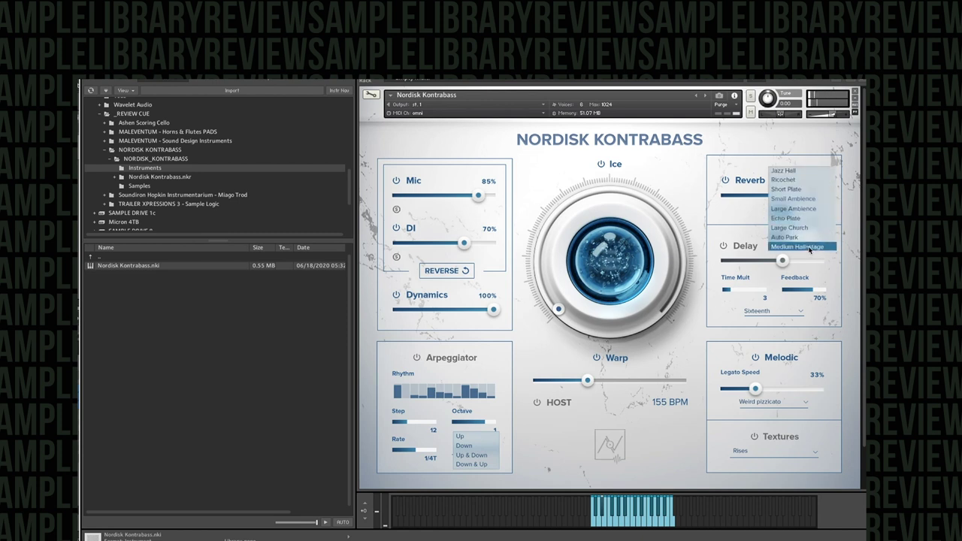
left_click(809, 250)
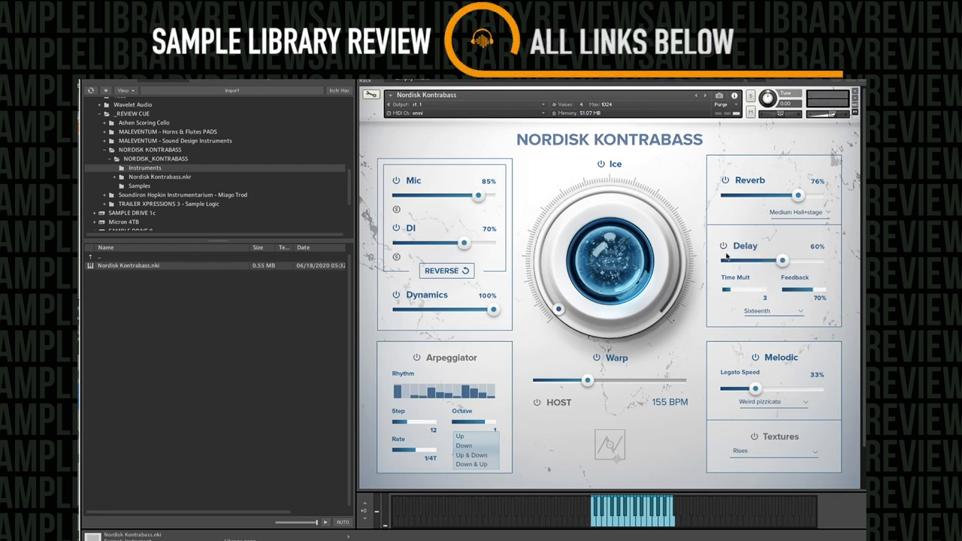
- Set the delay to 32nd notes with Time Mult 3 and Feedback at 67%
left_click_drag(791, 290, 784, 292)
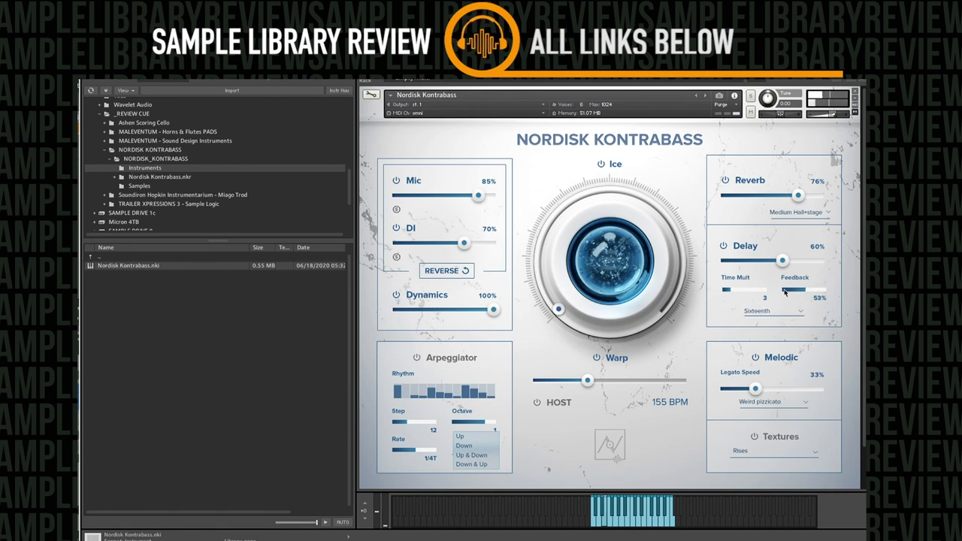
left_click(780, 310)
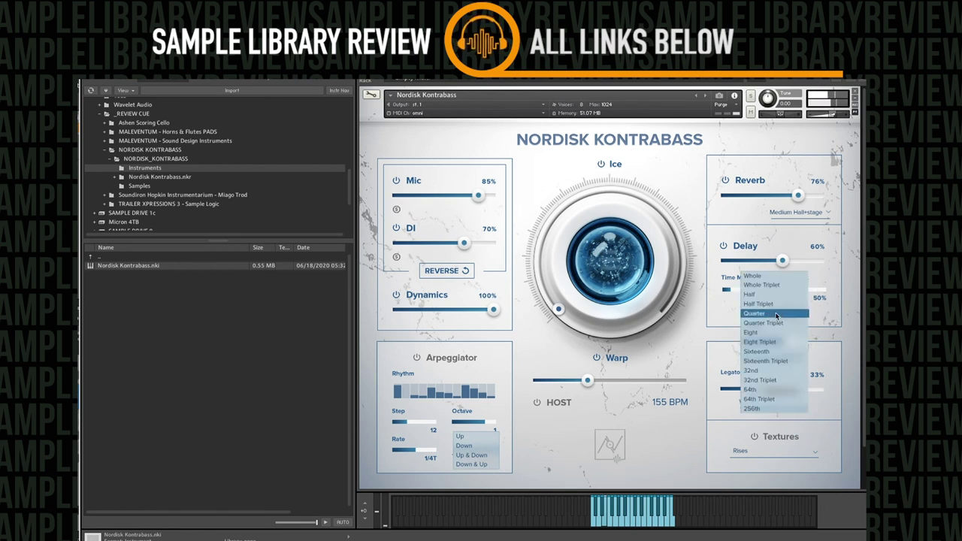
left_click(774, 370)
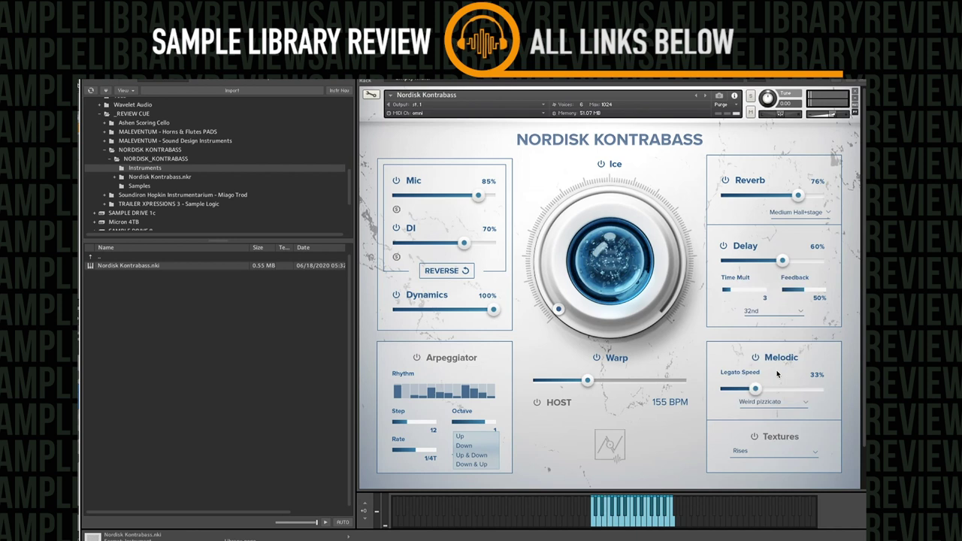
mouse_move(744, 298)
left_mouse_down()
mouse_move(750, 292)
mouse_move(714, 294)
mouse_move(727, 293)
left_mouse_up()
left_click_drag(805, 294, 833, 294)
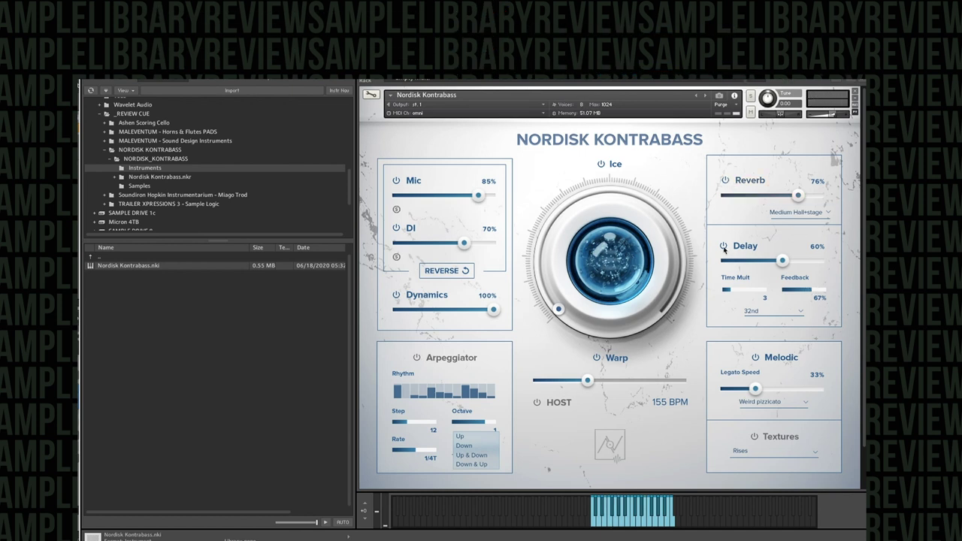
- Switch the Melodic articulation to Natural harmonics and raise Ice to about three-quarters for a crystallised sound
left_click(777, 402)
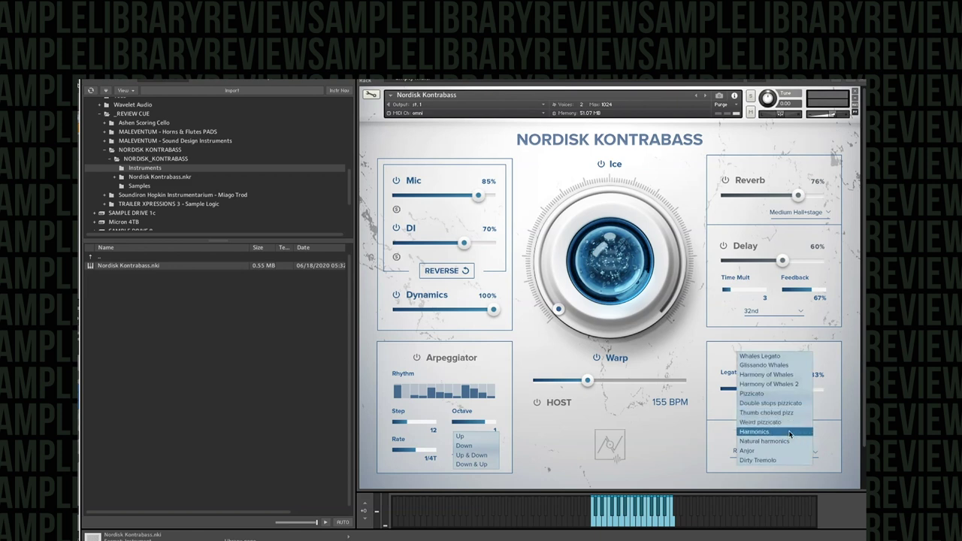
left_click(755, 434)
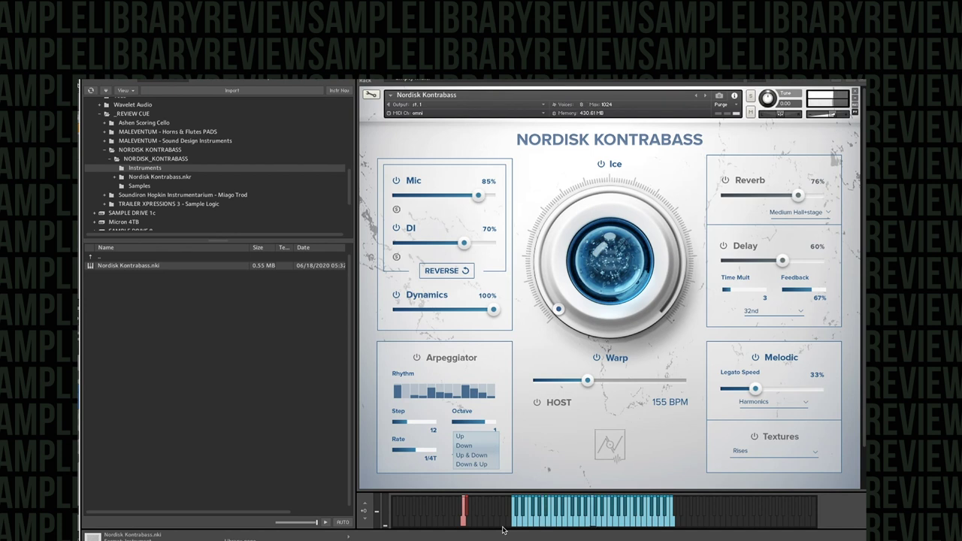
left_click(768, 402)
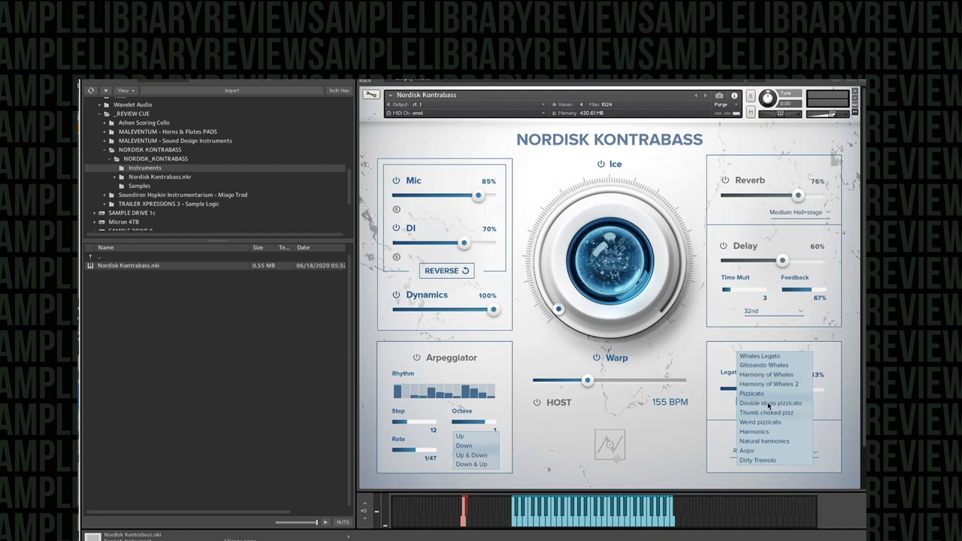
left_click_drag(592, 296, 619, 163)
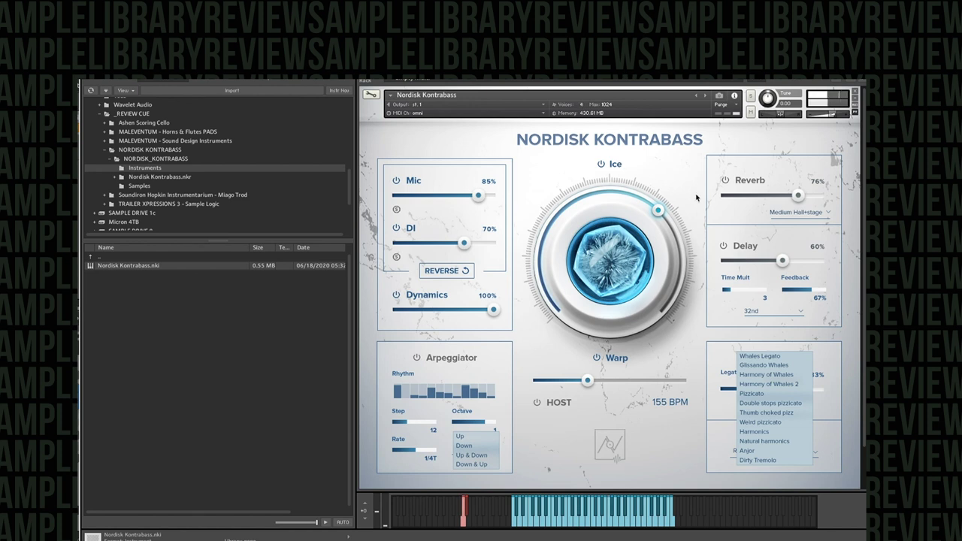
- Drop Ice, try the Anjor articulation, settle on Dirty Tremolo, and raise Ice to its midpoint
left_click(790, 442)
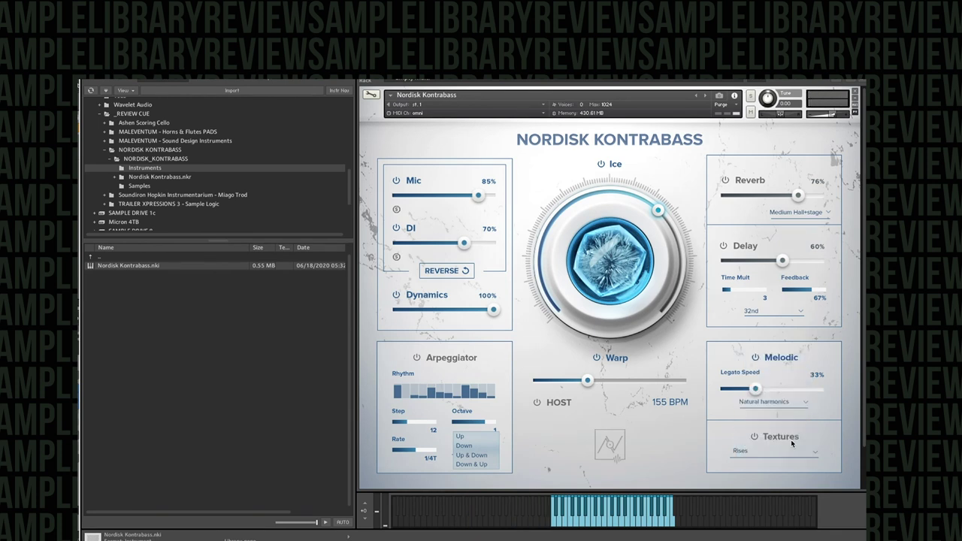
left_click_drag(577, 278, 578, 488)
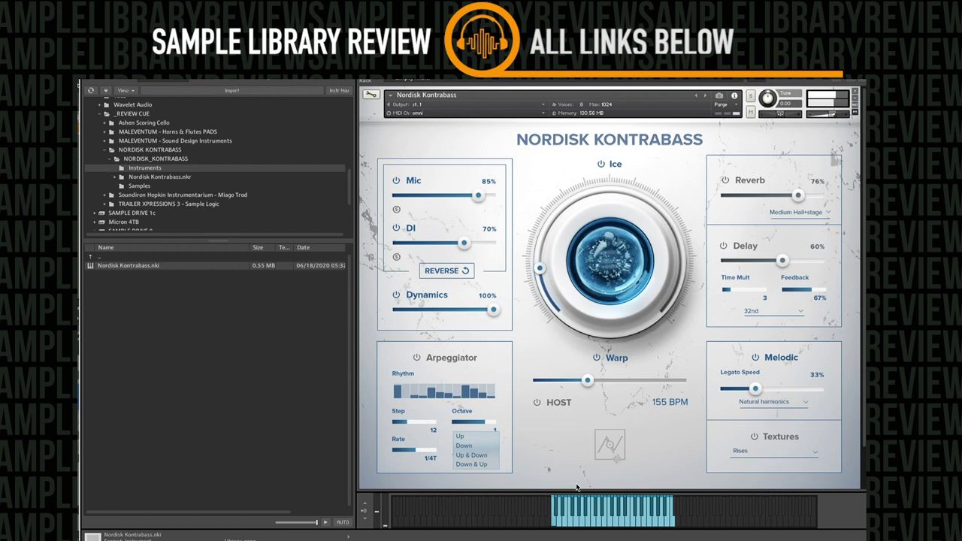
left_click(763, 401)
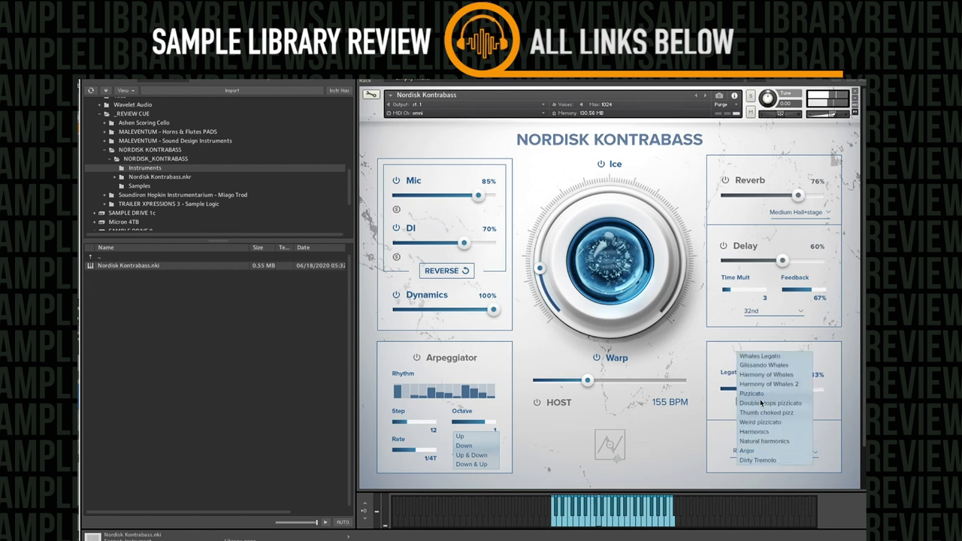
left_click(772, 451)
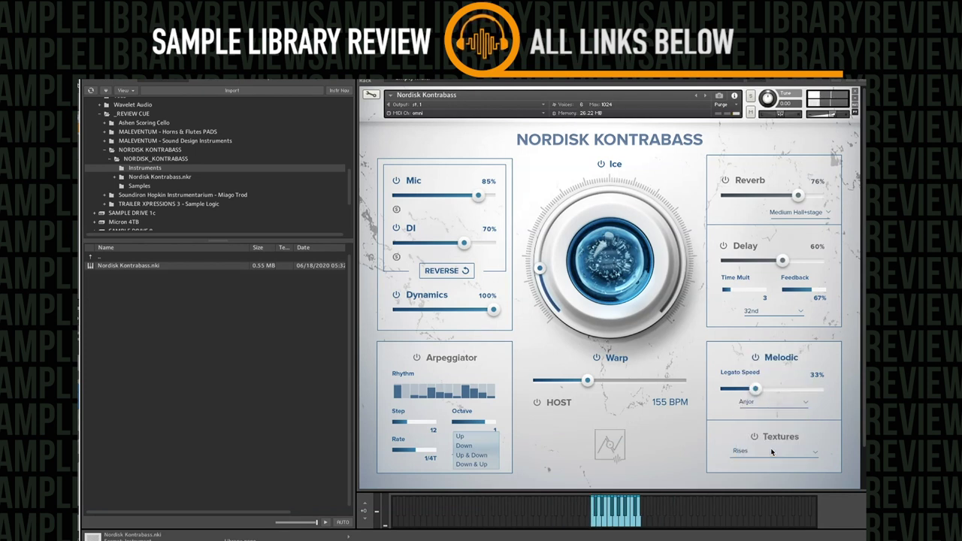
left_click(771, 404)
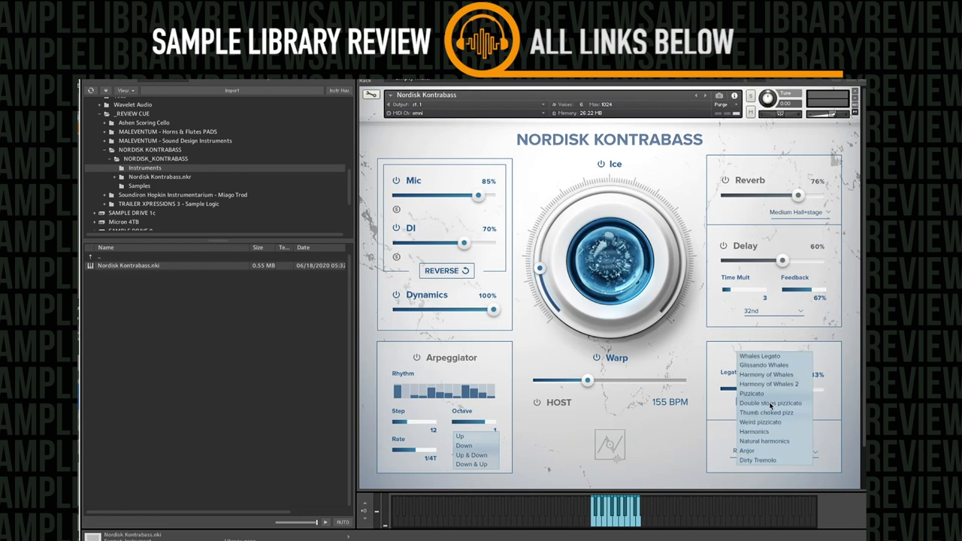
left_click(785, 460)
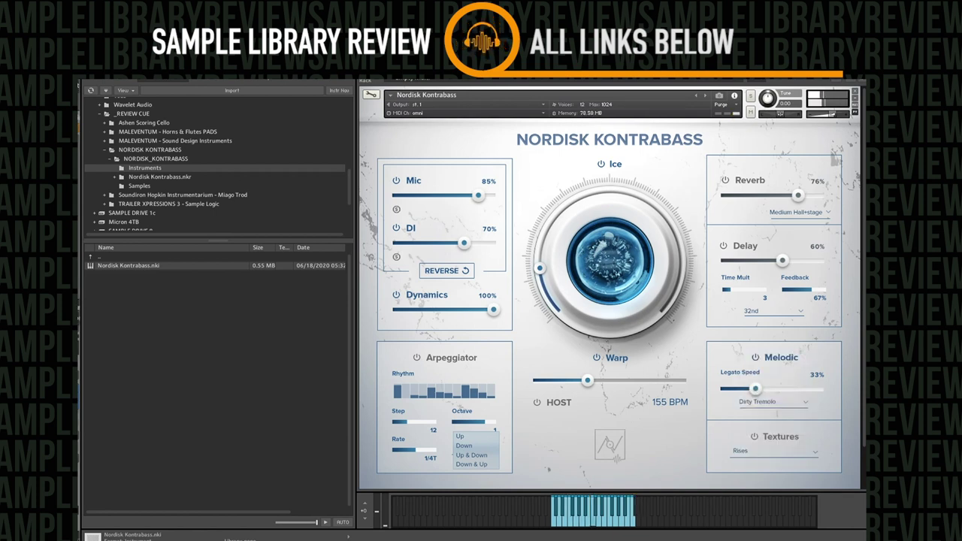
left_click_drag(597, 226, 594, 129)
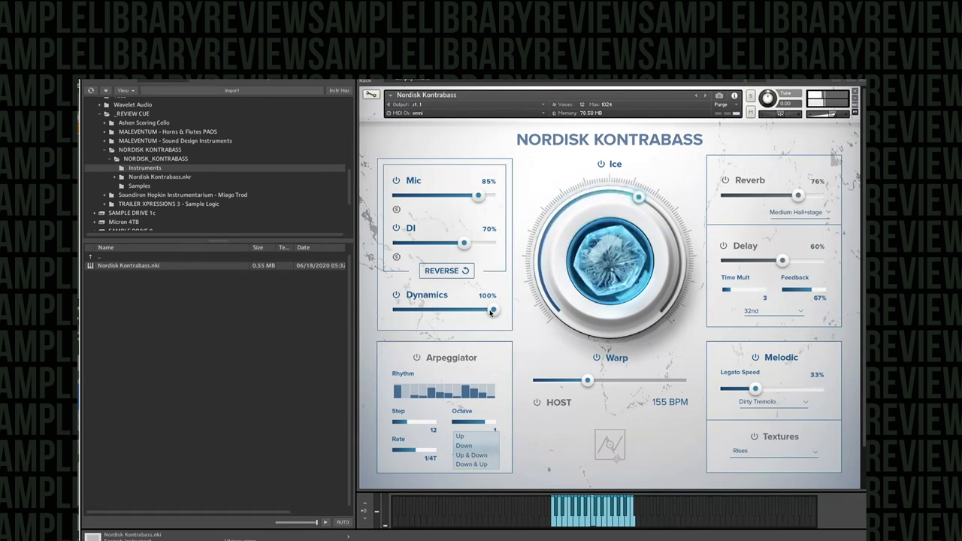
- Sweep Dynamics from 61% down to 0% and back up to 100%
left_click_drag(490, 313, 456, 315)
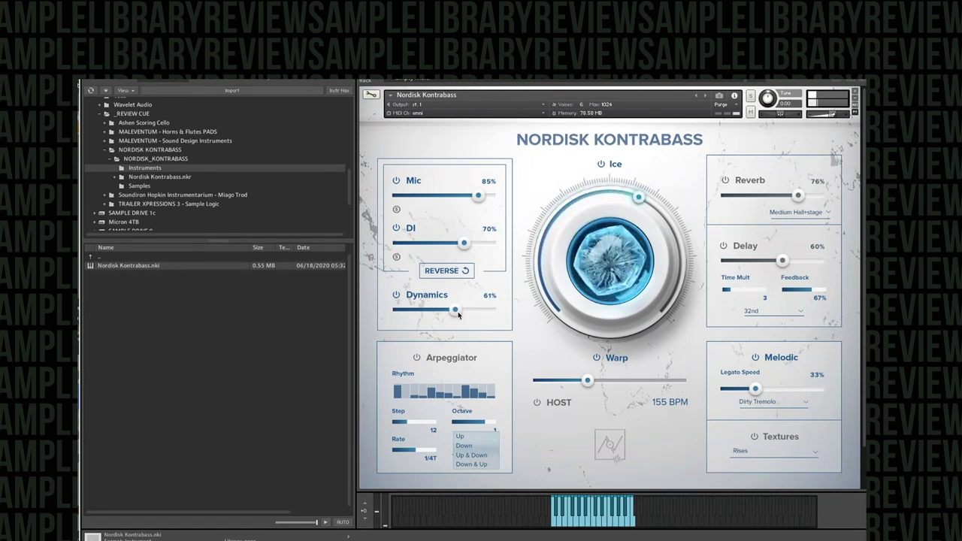
left_click_drag(476, 321, 449, 331)
mouse_move(422, 309)
left_mouse_down()
mouse_move(436, 309)
mouse_move(392, 309)
mouse_move(483, 310)
mouse_move(409, 309)
mouse_move(439, 310)
left_mouse_up()
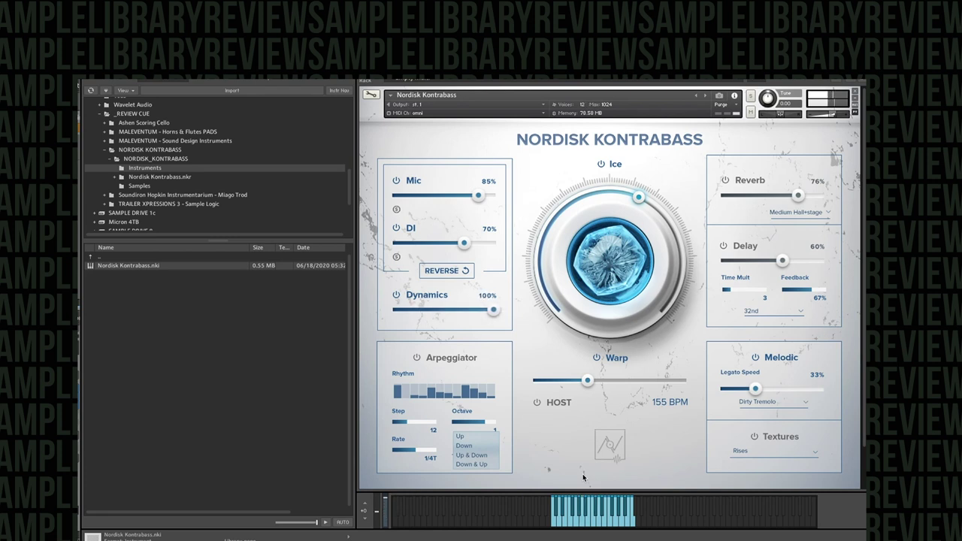
- Choose Double stops pizzicato, enable Textures with Twisted pizzicato textures, and drop Ice to minimum
left_click(766, 402)
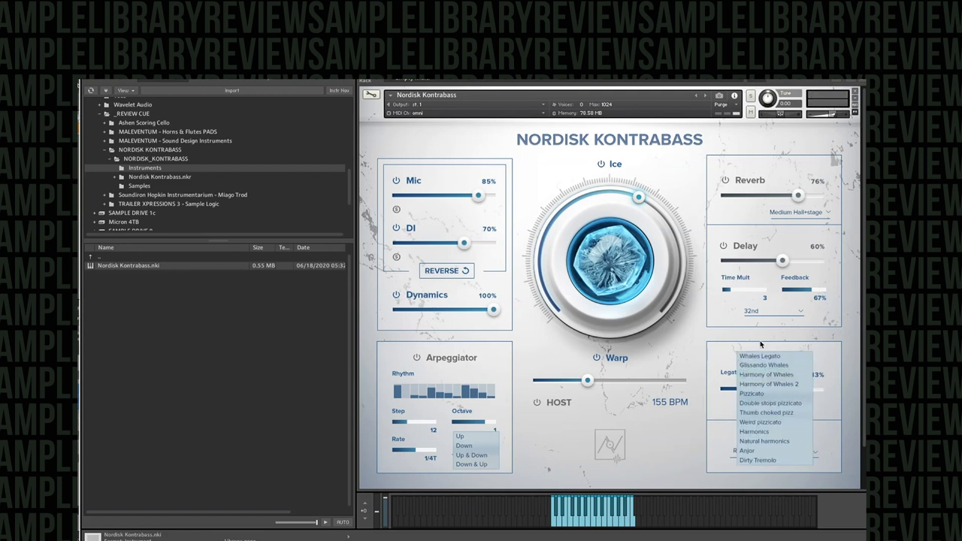
left_click(770, 402)
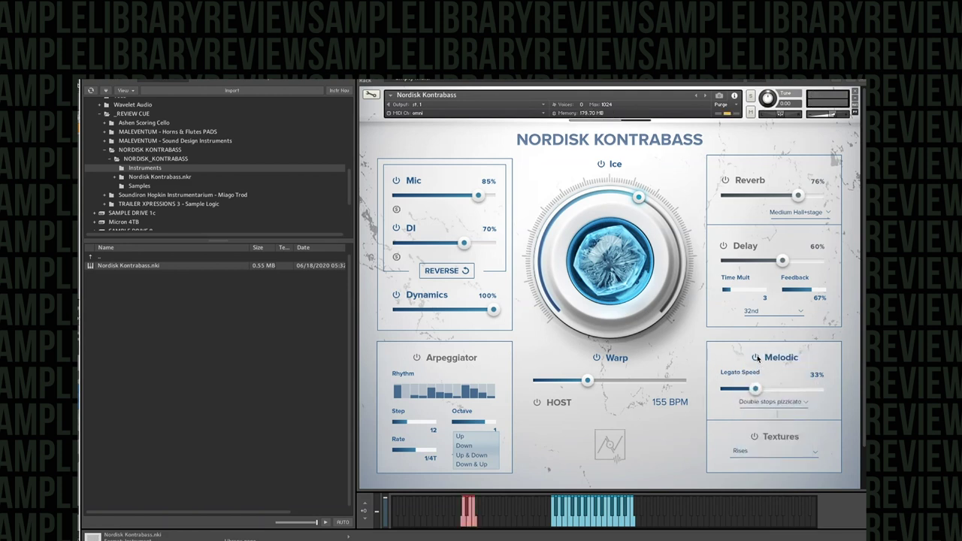
left_click(754, 435)
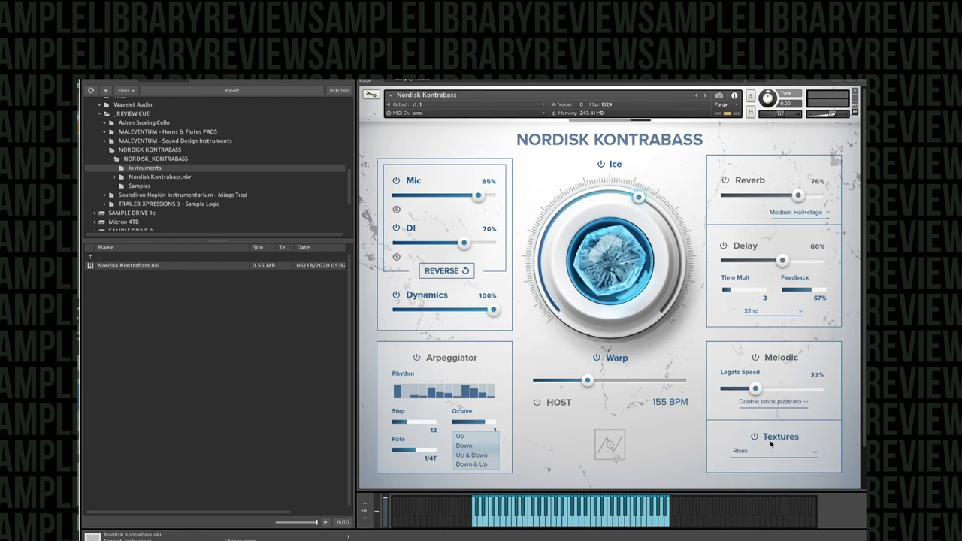
left_click(766, 451)
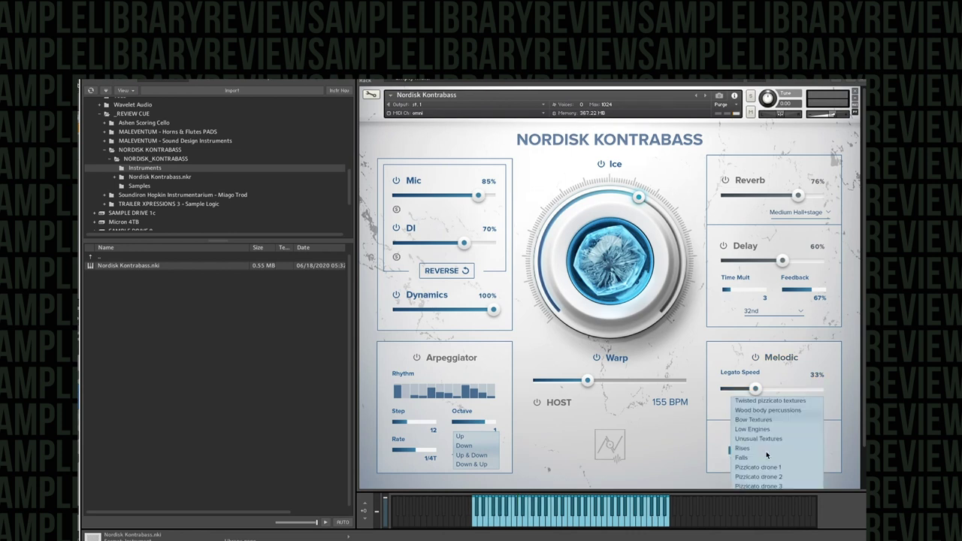
left_click(779, 404)
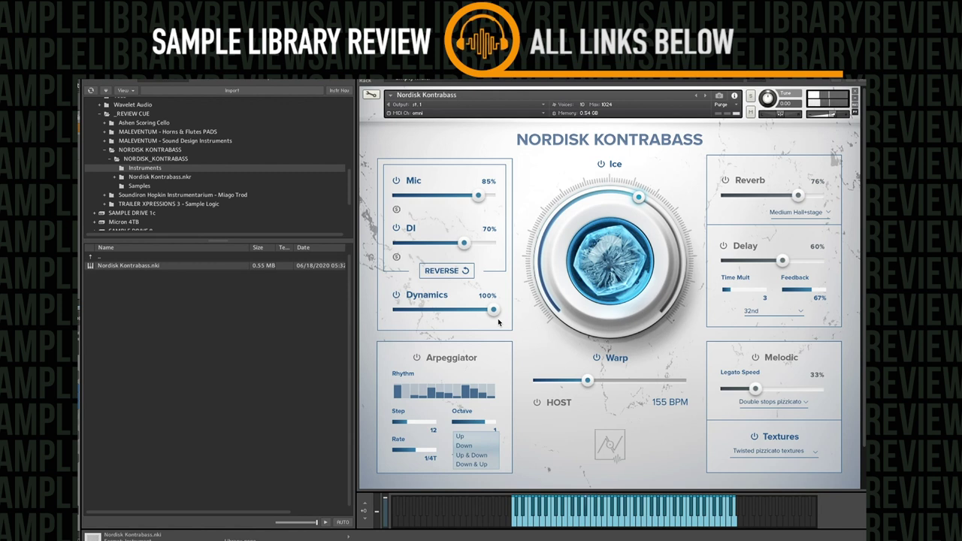
left_click_drag(631, 315, 635, 427)
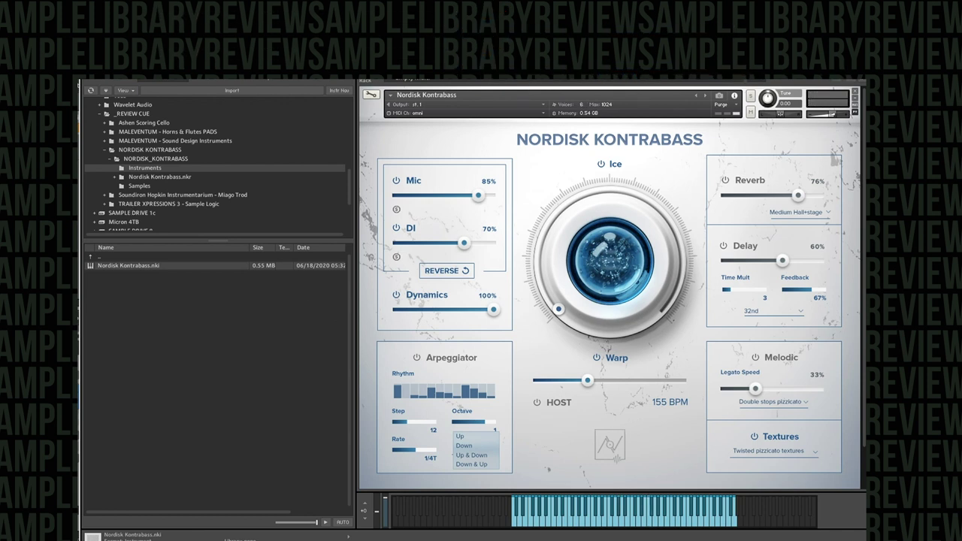
left_click(778, 450)
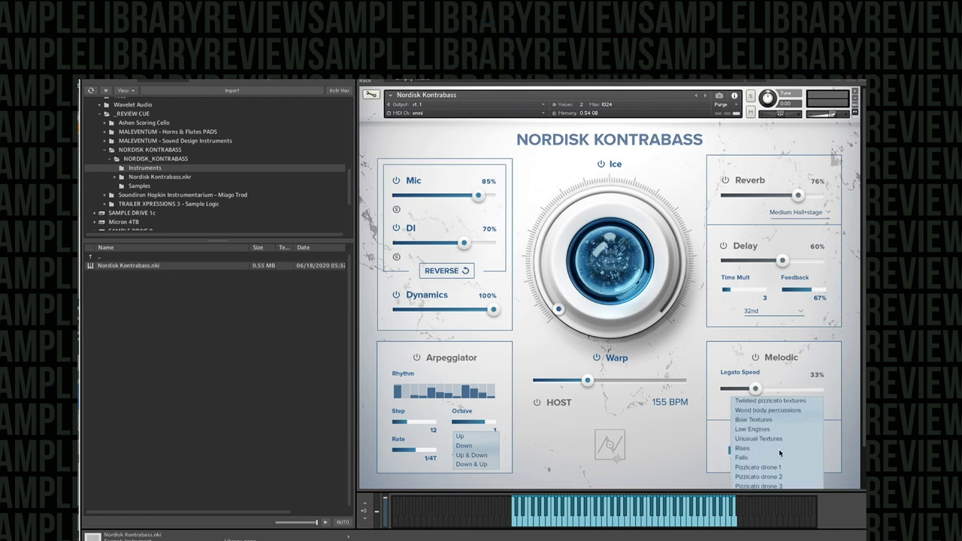
- Switch the Textures patch to Wood body percussions and bring Ice up partway
left_click(777, 411)
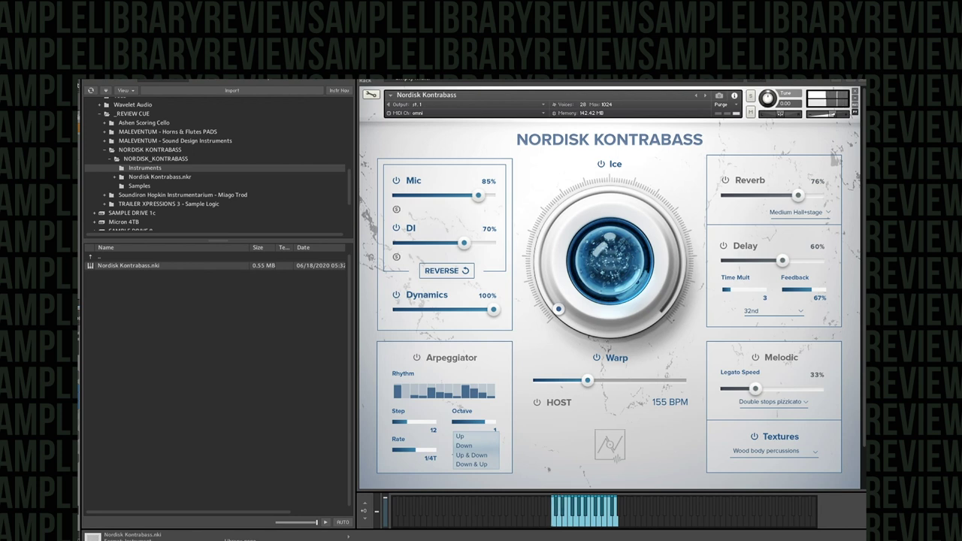
left_click_drag(533, 284, 586, 328)
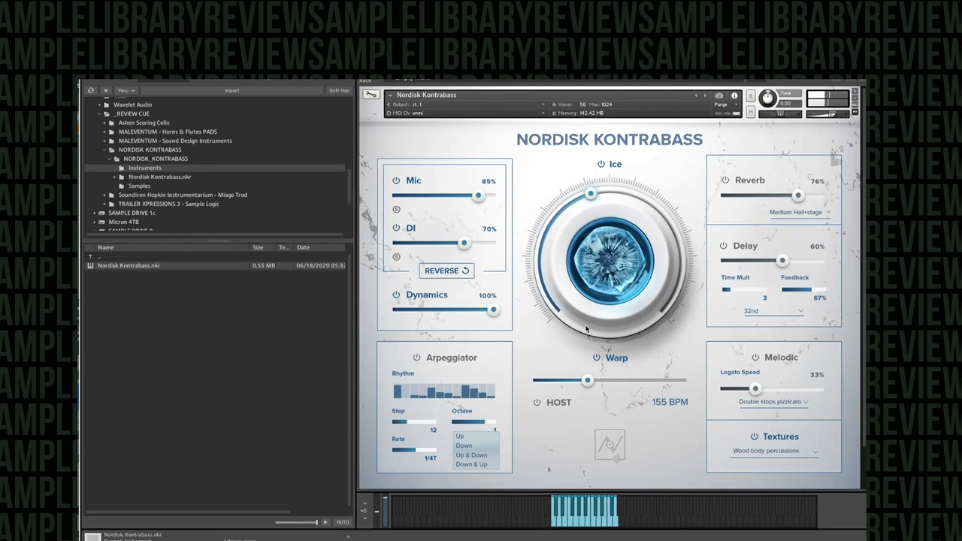
left_click_drag(578, 240, 579, 260)
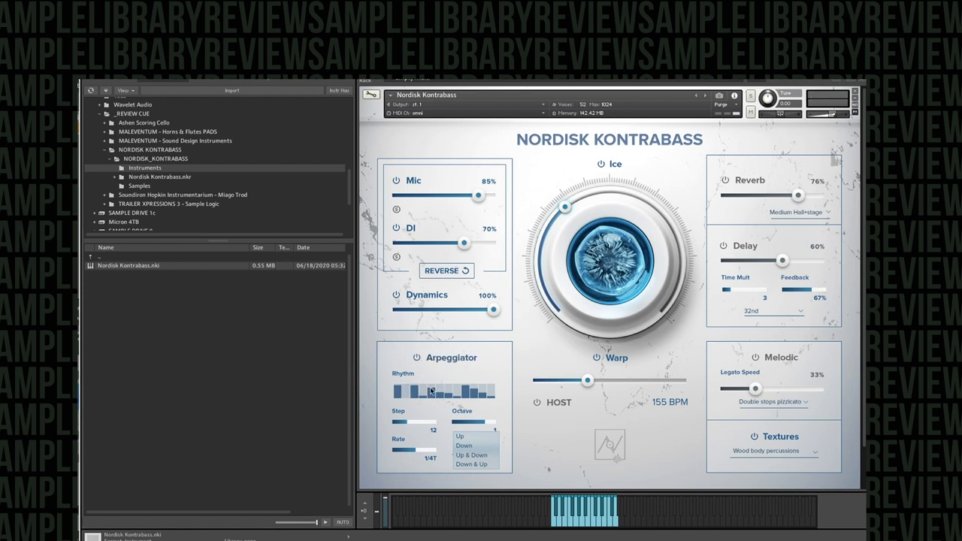
- Raise a run of arpeggiator rhythm steps, then set Rate to 1/16 and Octave to 0
left_click_drag(465, 399, 511, 377)
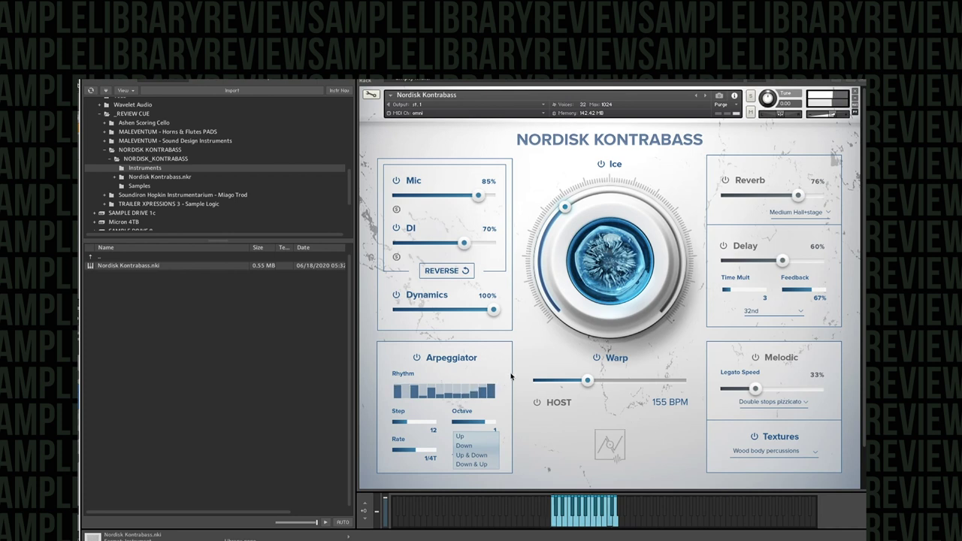
left_click_drag(416, 451, 407, 452)
left_click_drag(408, 452, 384, 460)
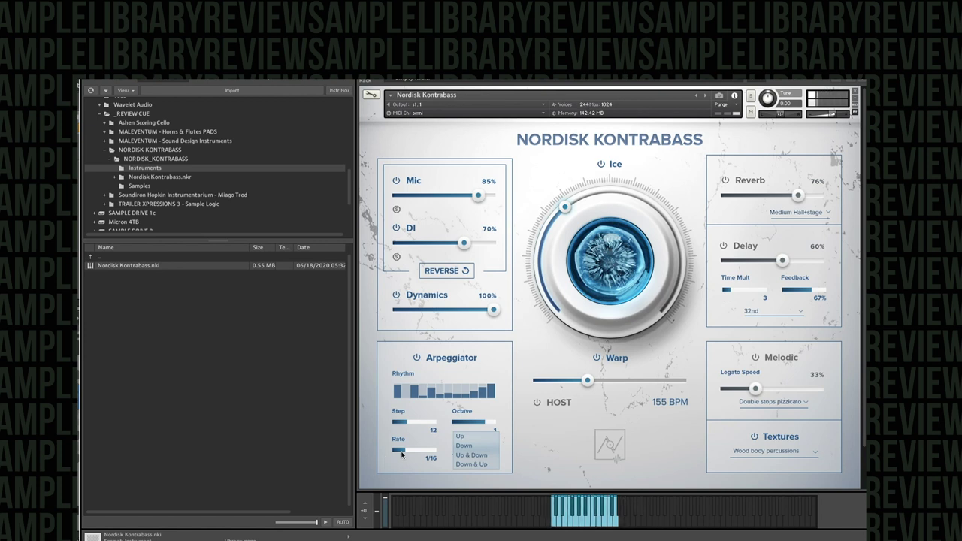
left_click_drag(478, 424, 452, 425)
- Audition the Bow Textures patch, then switch the Textures patch to Low Engines
left_click(784, 450)
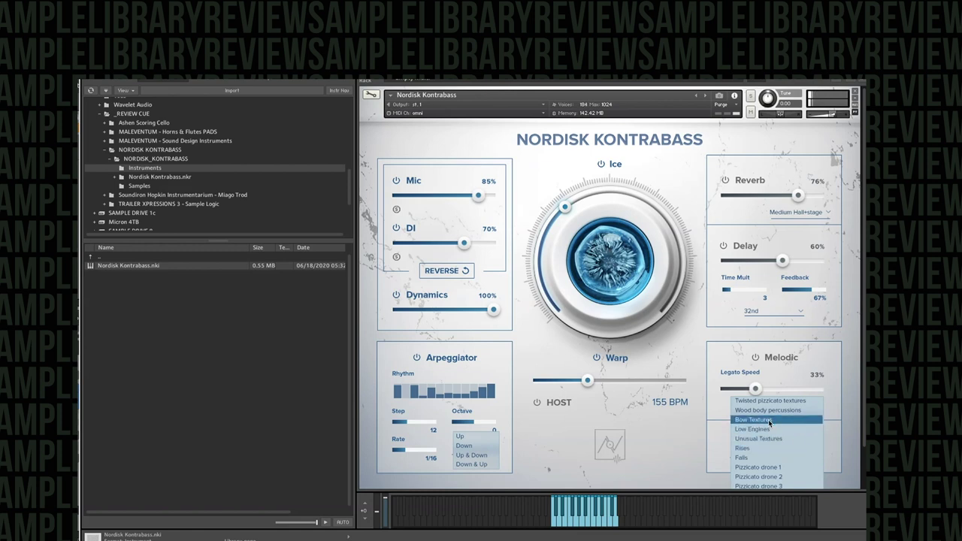
left_click(768, 419)
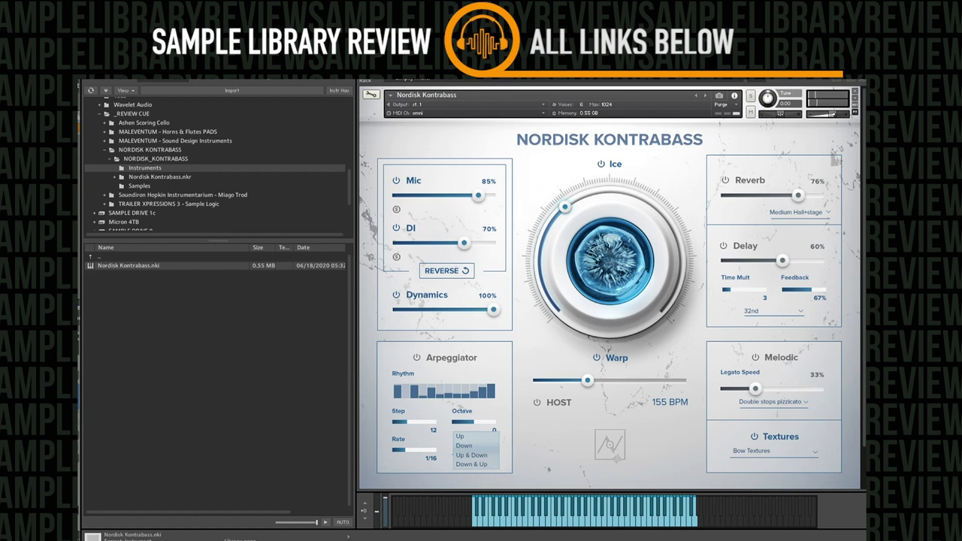
left_click(753, 451)
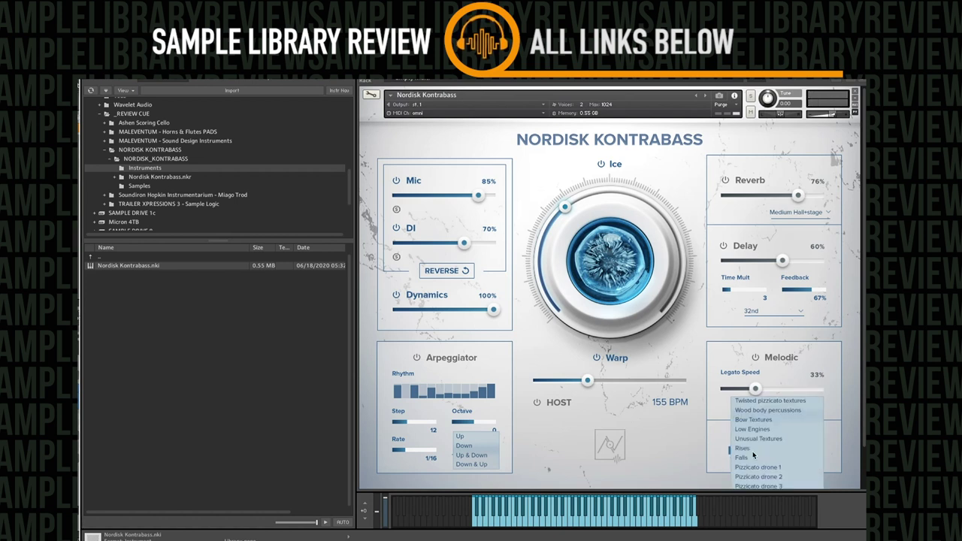
left_click(775, 430)
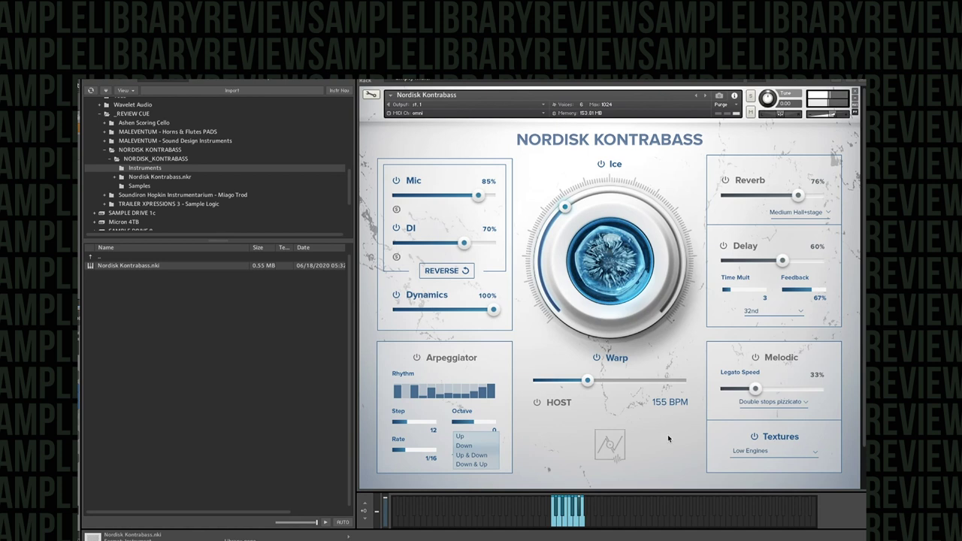
- Switch the texture to Unusual Textures and raise Ice to roughly three-quarters
left_click(763, 450)
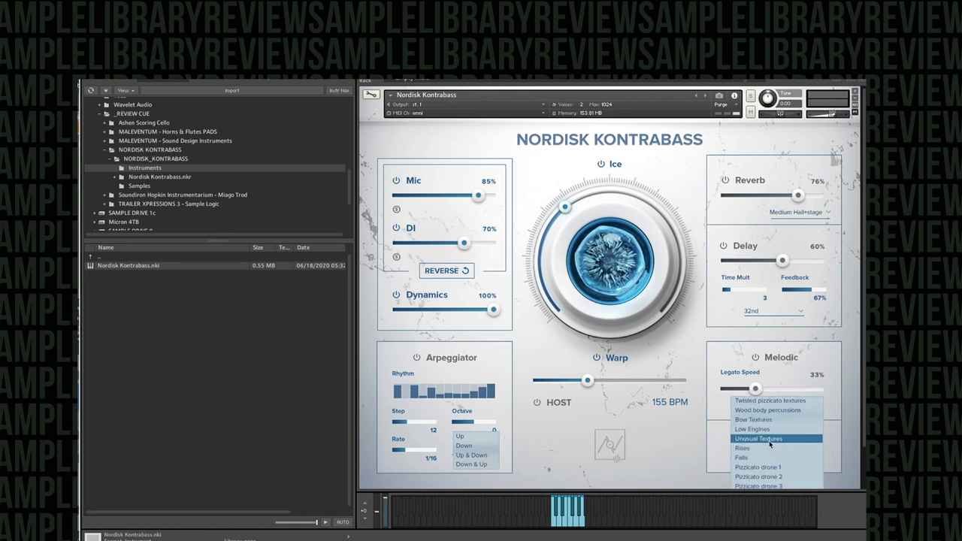
left_click(770, 440)
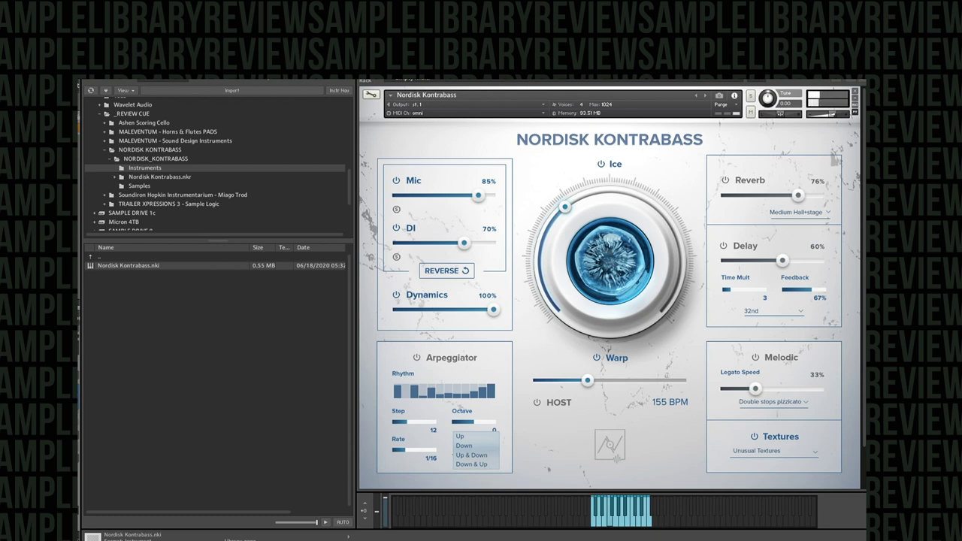
left_click_drag(560, 287, 567, 183)
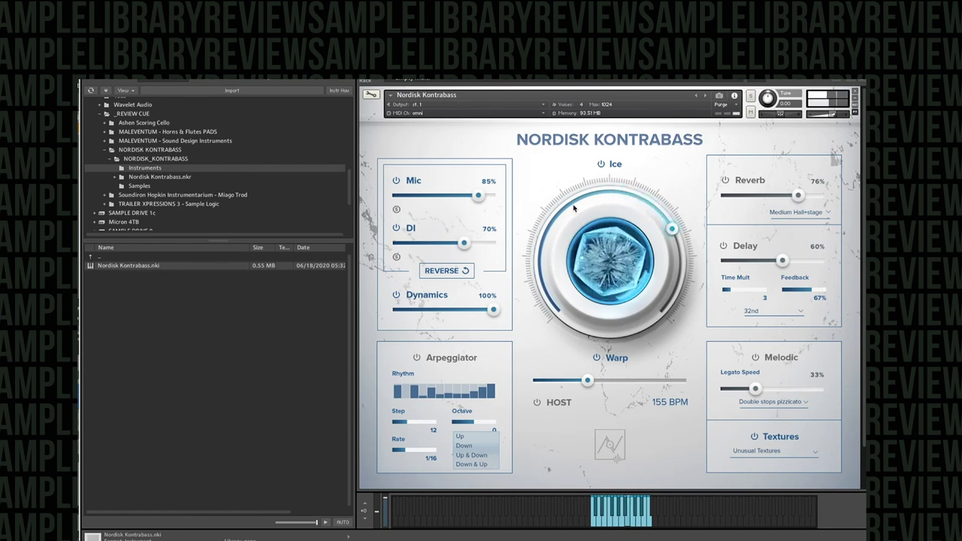
left_click_drag(572, 204, 581, 189)
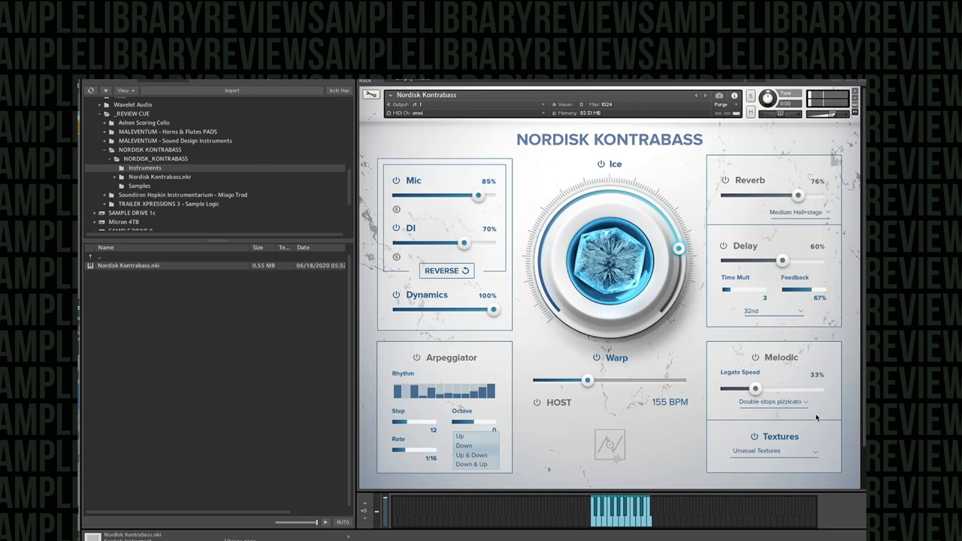
- Load the Rises texture, turn Ice down low, and switch on REVERSE
left_click(783, 450)
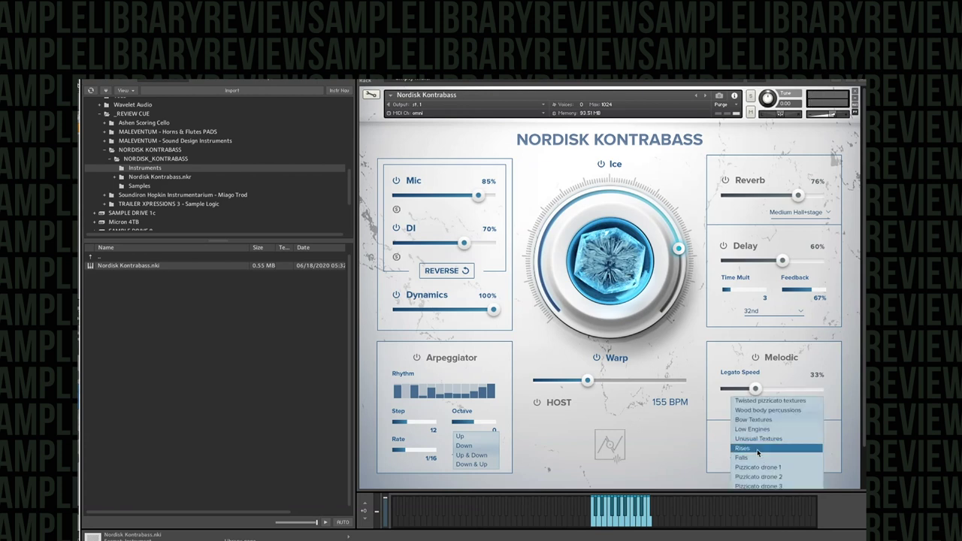
left_click(763, 449)
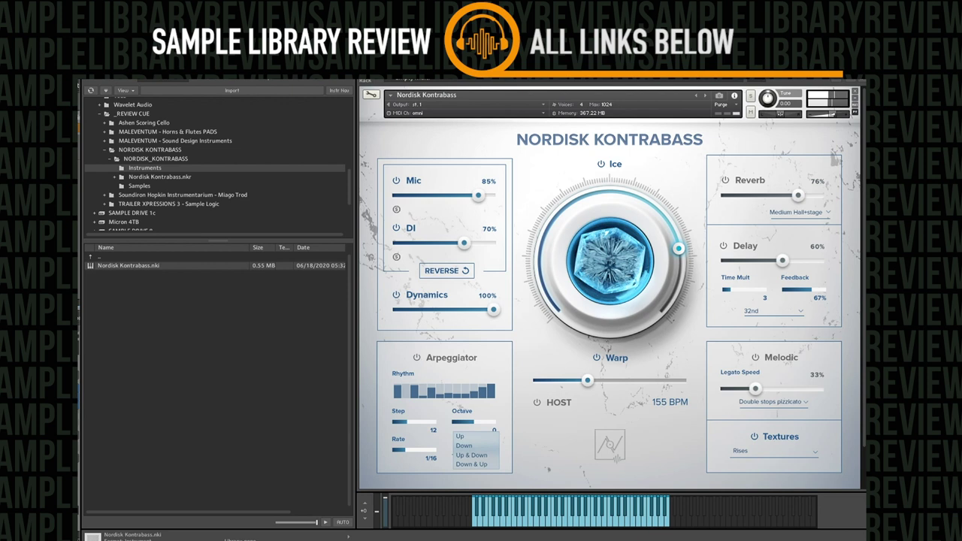
left_click_drag(552, 229, 567, 310)
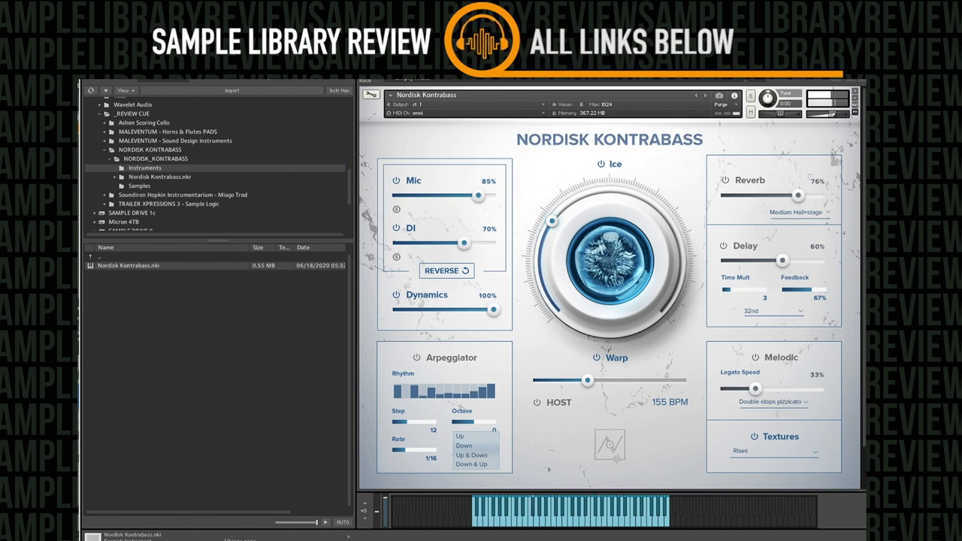
left_click(452, 271)
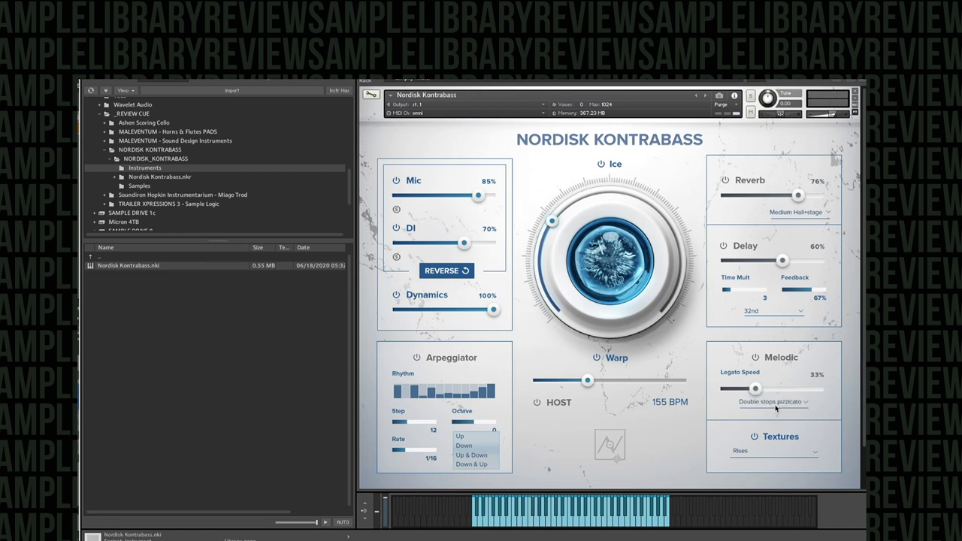
- Change the texture to Falls and turn REVERSE back off
left_click(766, 454)
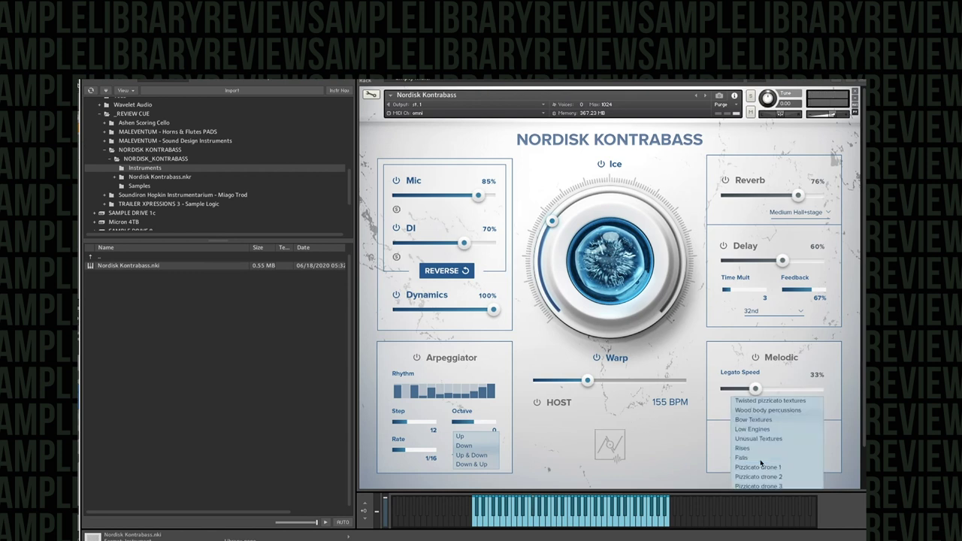
left_click(764, 456)
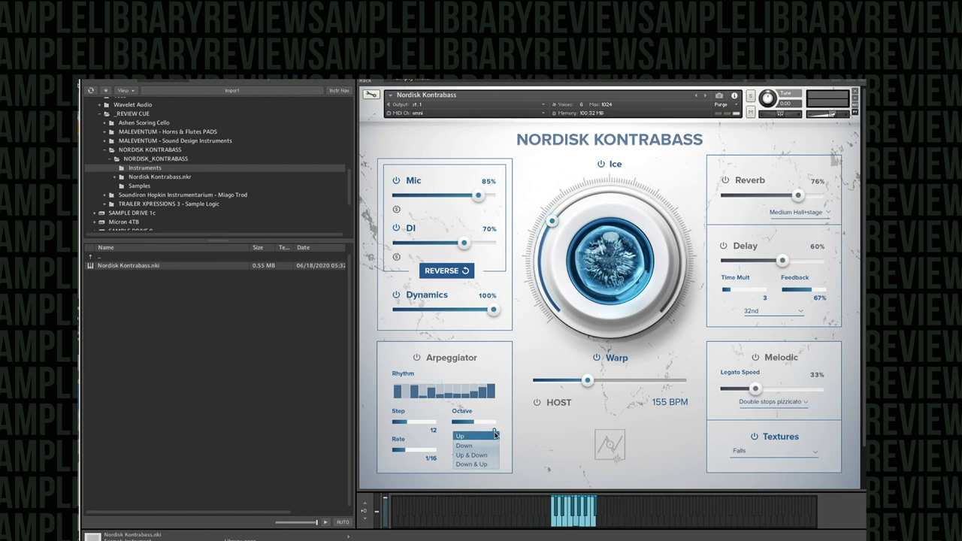
left_click(446, 275)
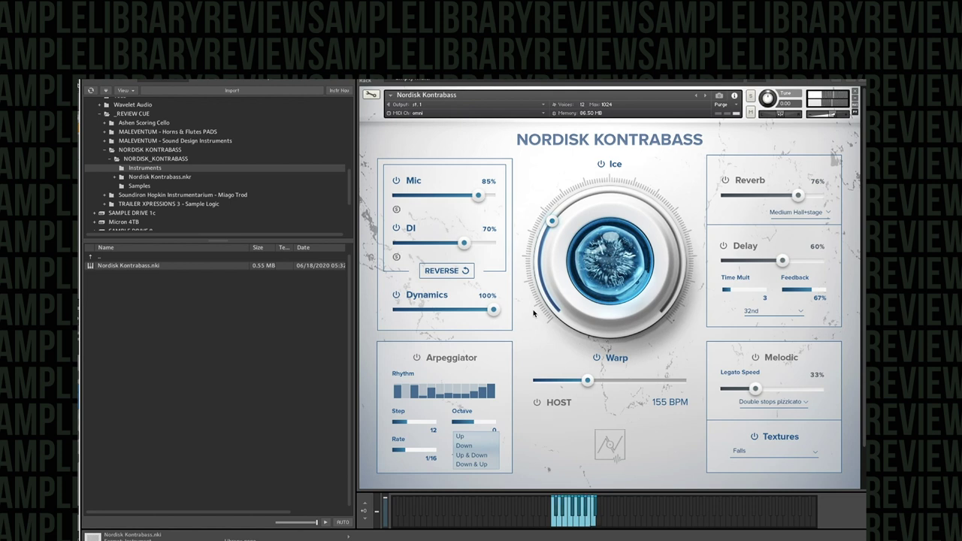
left_click(786, 451)
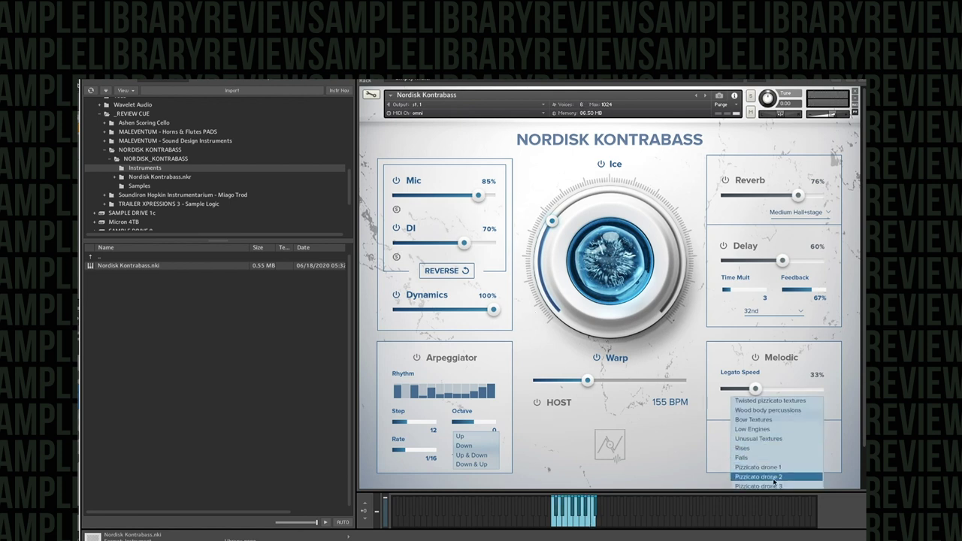
- Load Pizzicato drone 1 and sweep Ice up high, then back down low
left_click(771, 467)
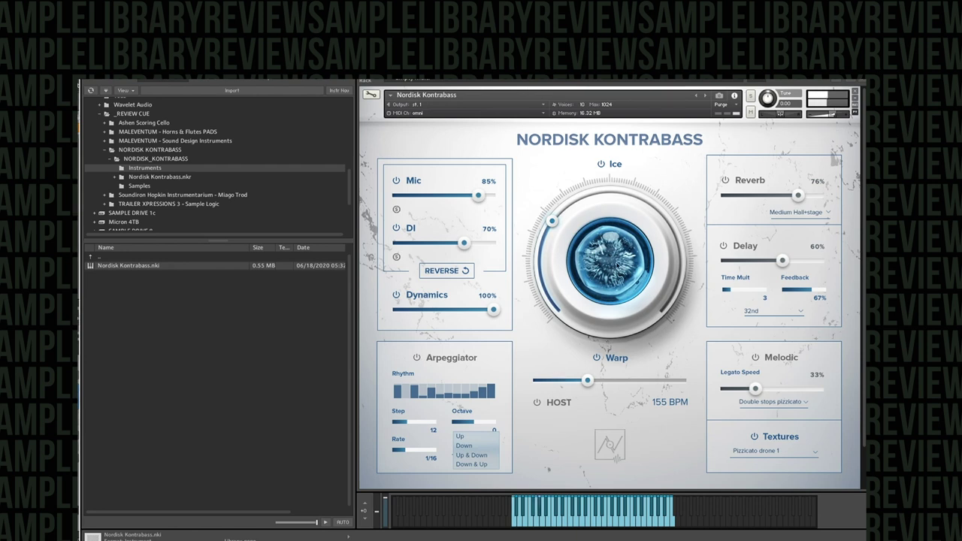
left_click_drag(616, 266, 592, 141)
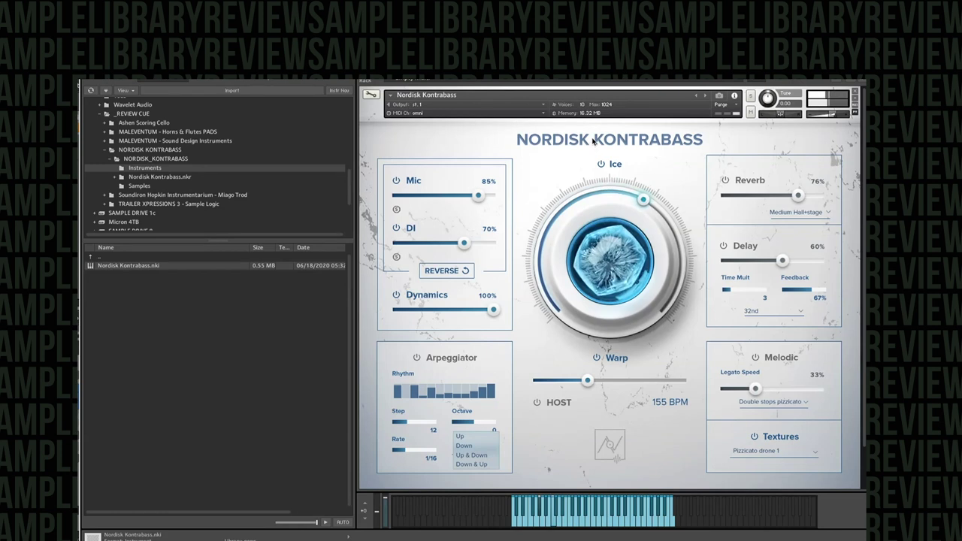
left_click_drag(656, 231, 653, 174)
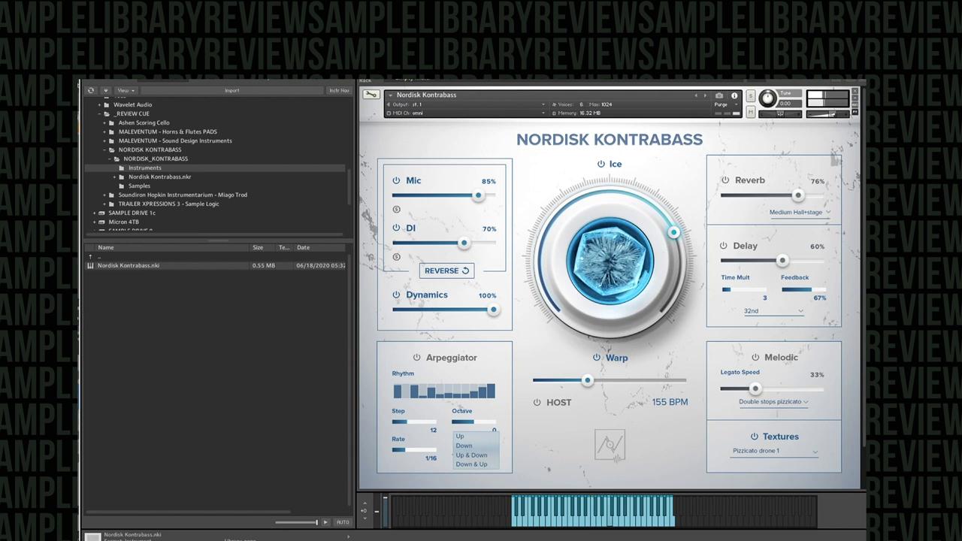
left_click_drag(644, 220, 751, 448)
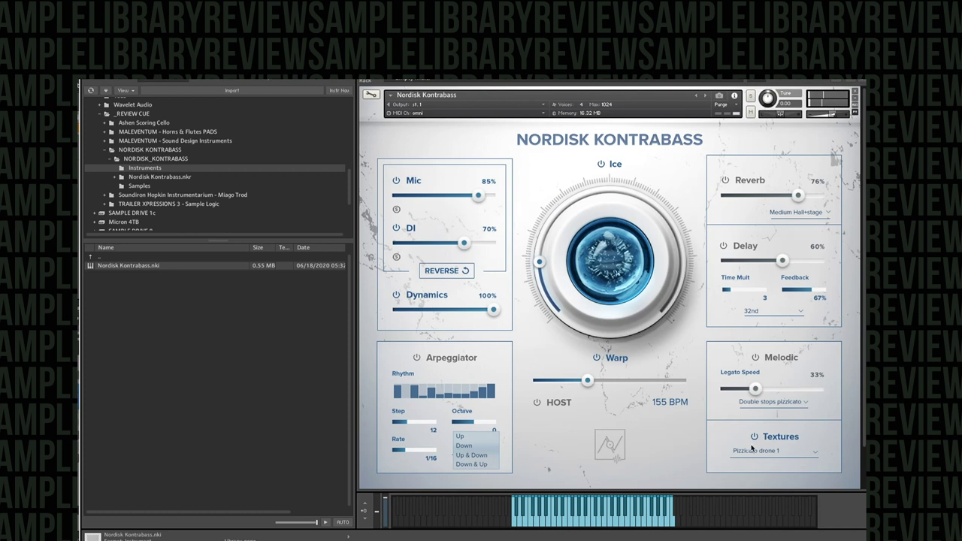
- Try the Pizzicato drone 2 texture, then settle on Pizzicato drone 3
left_click(759, 450)
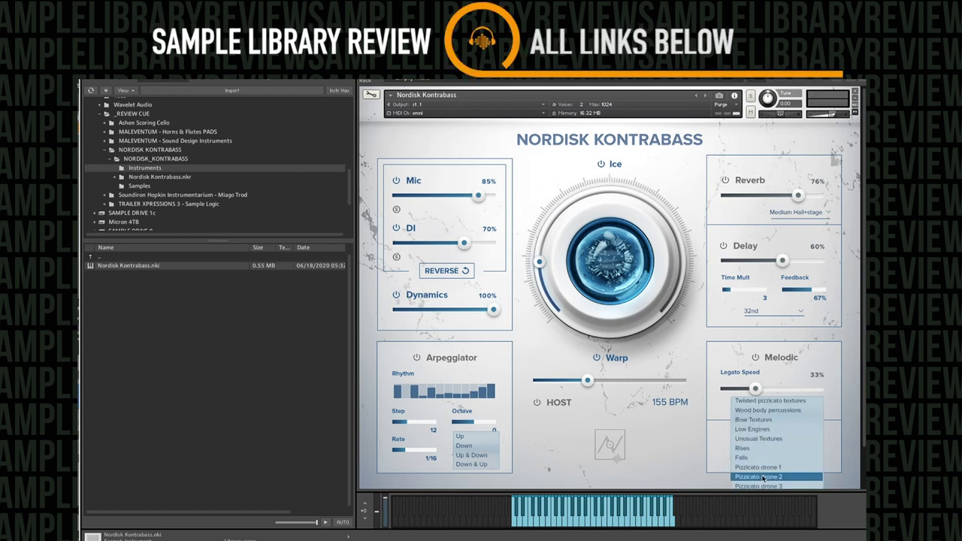
left_click(762, 477)
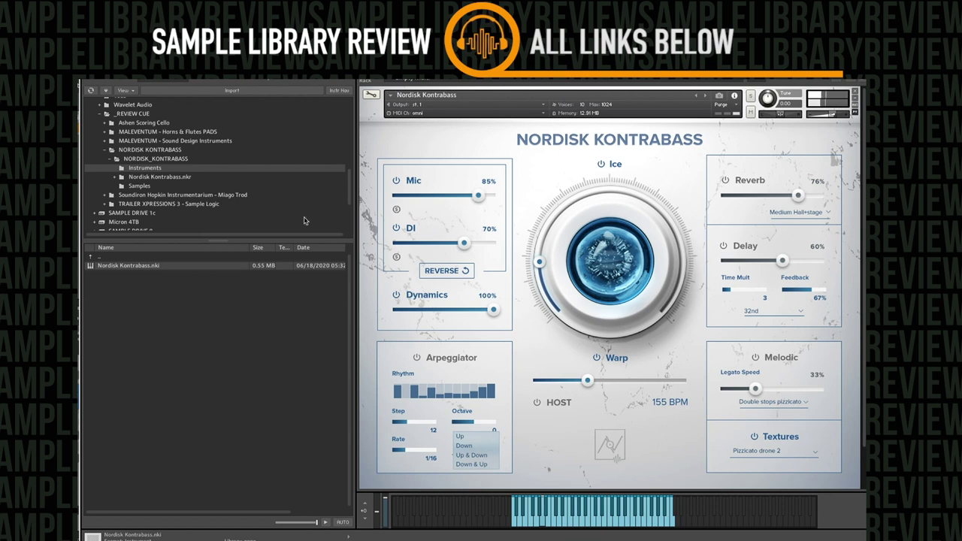
left_click(770, 451)
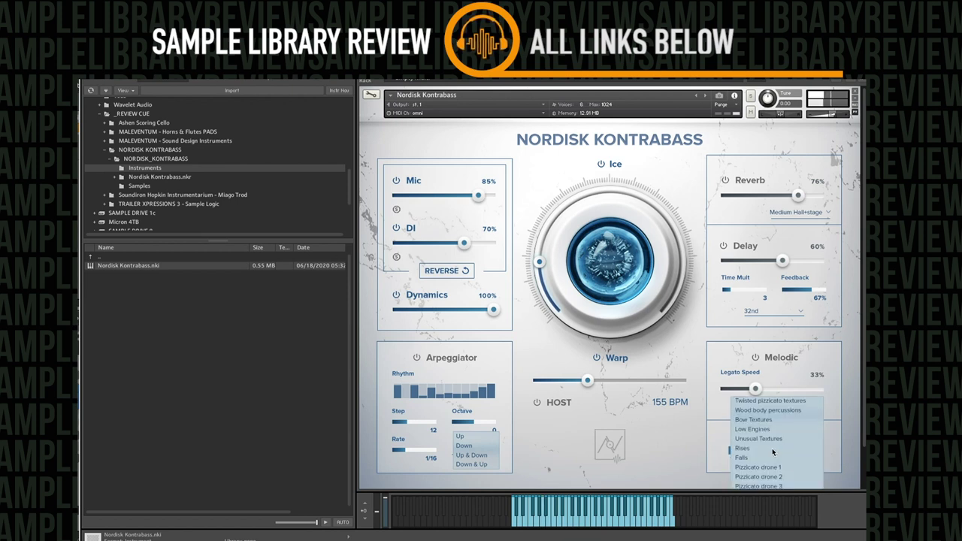
left_click(767, 482)
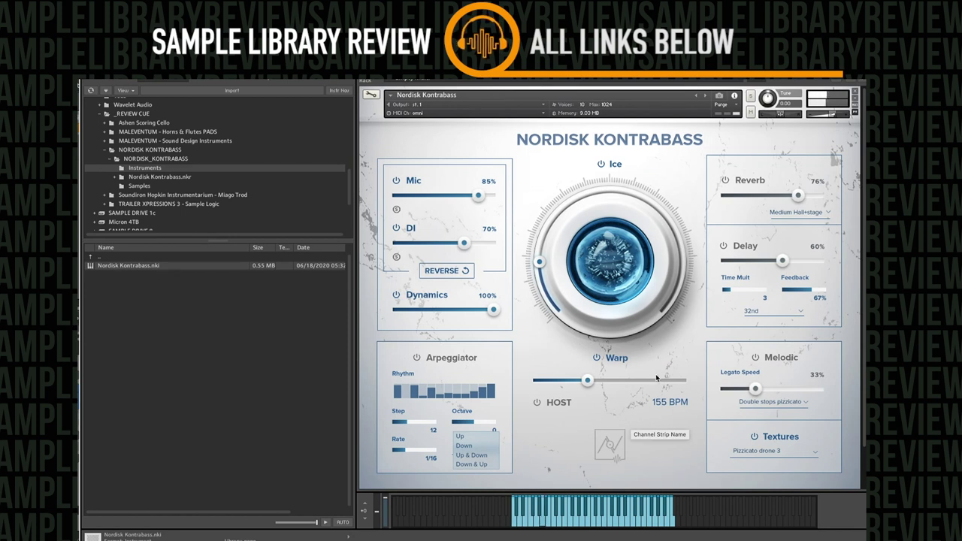
scroll(727, 410, "down", 1)
scroll(728, 410, "up", 1)
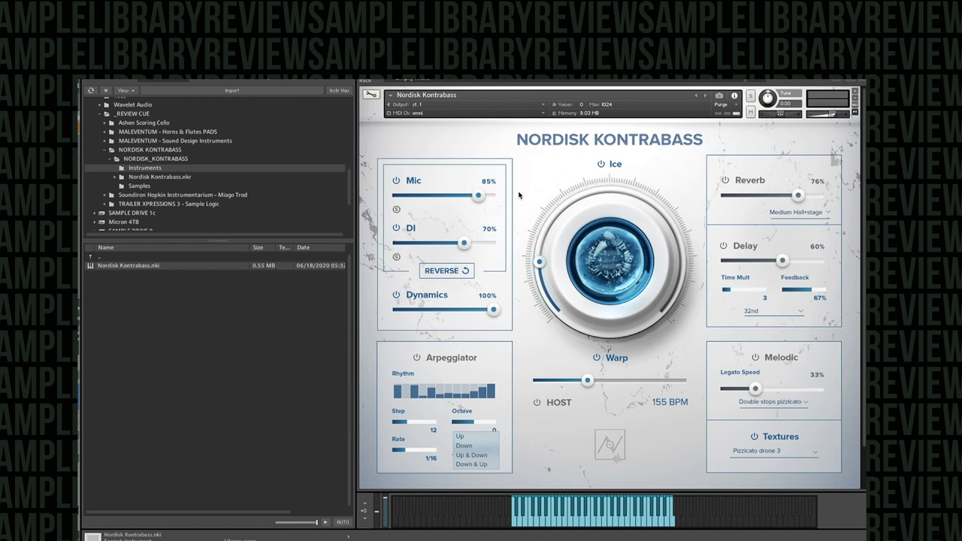
left_click(773, 401)
- Select the Whales Legato articulation and lower Legato Speed to 31%
left_click(762, 359)
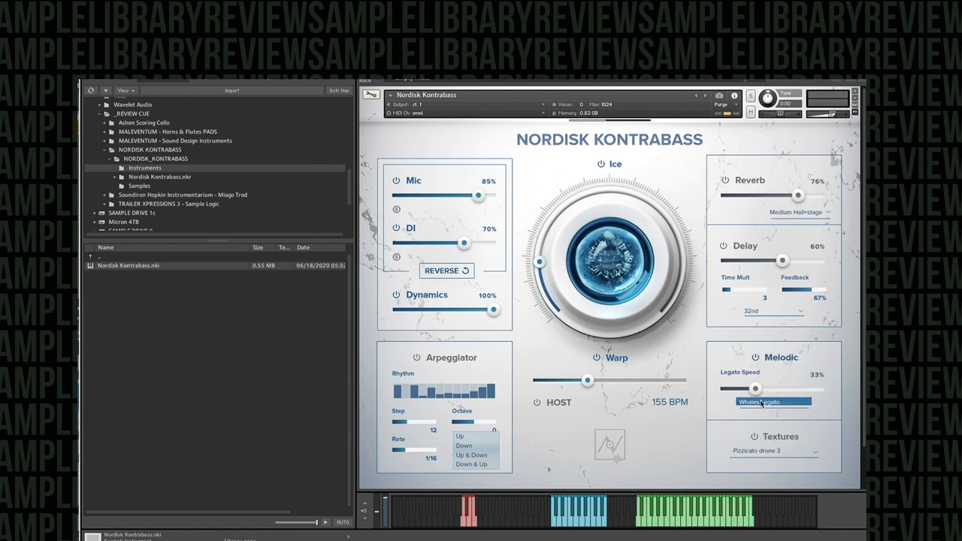
left_click(760, 401)
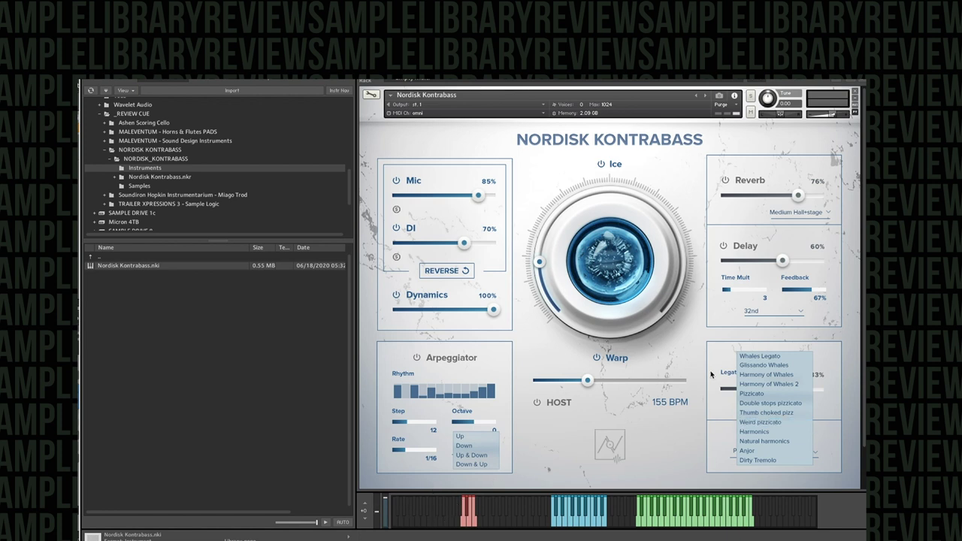
left_click(782, 356)
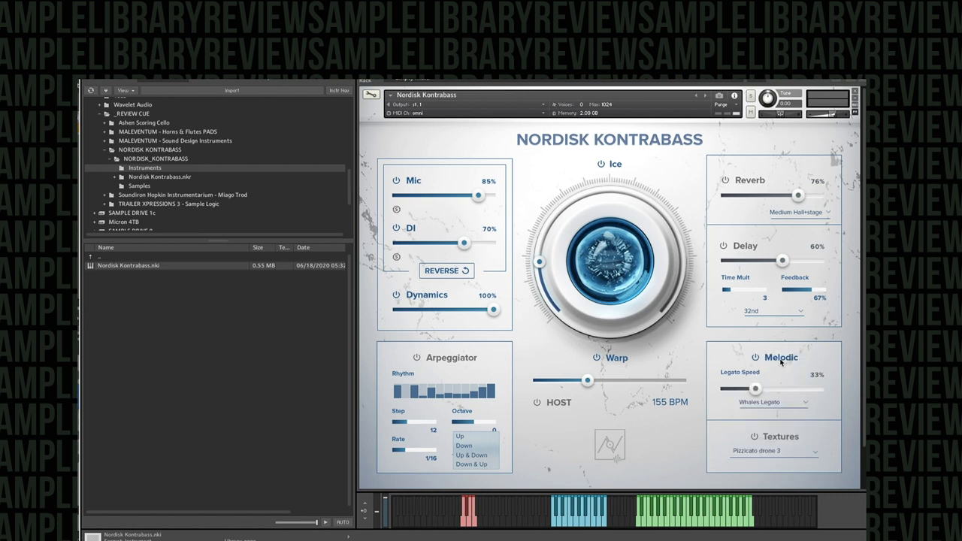
left_click(774, 402)
left_click(813, 360)
mouse_move(755, 388)
left_mouse_down()
mouse_move(826, 392)
mouse_move(746, 382)
left_mouse_up()
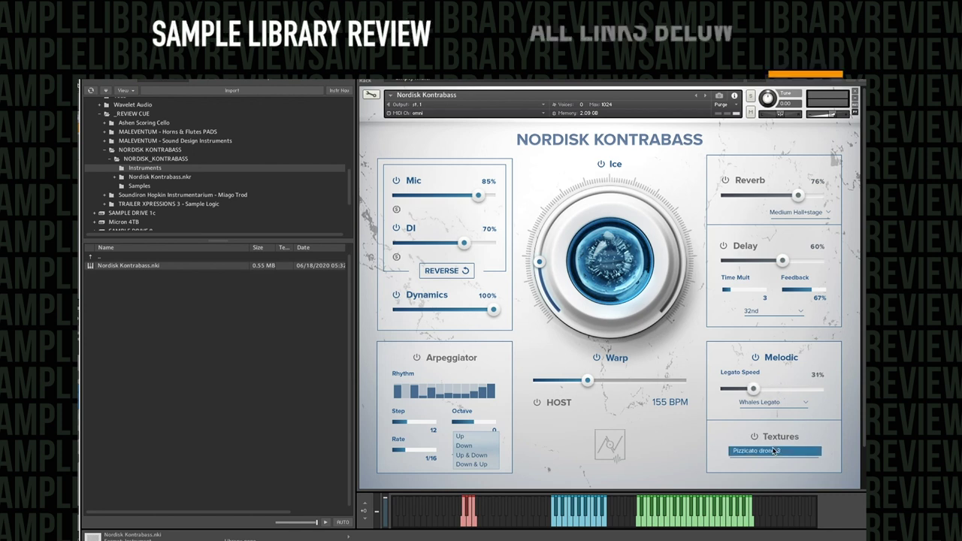
- Keep Pizzicato drone 3 and set the Melodic articulation back to Double stops pizzicato
left_click(798, 451)
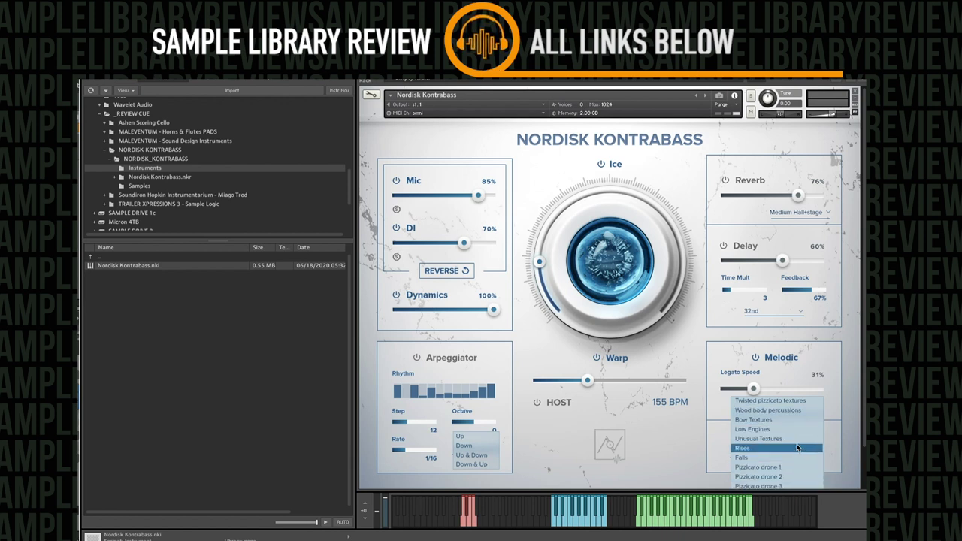
left_click(787, 359)
left_click(774, 404)
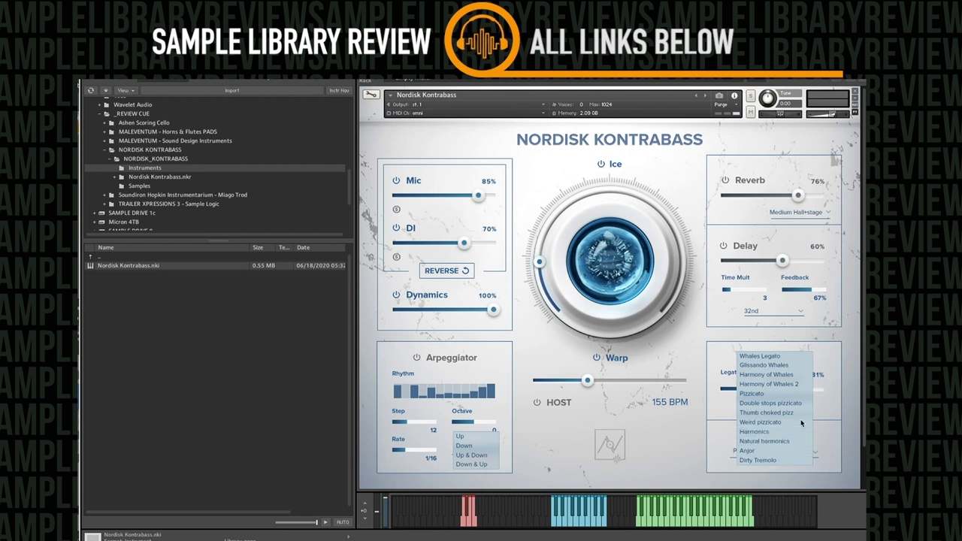
left_click(780, 404)
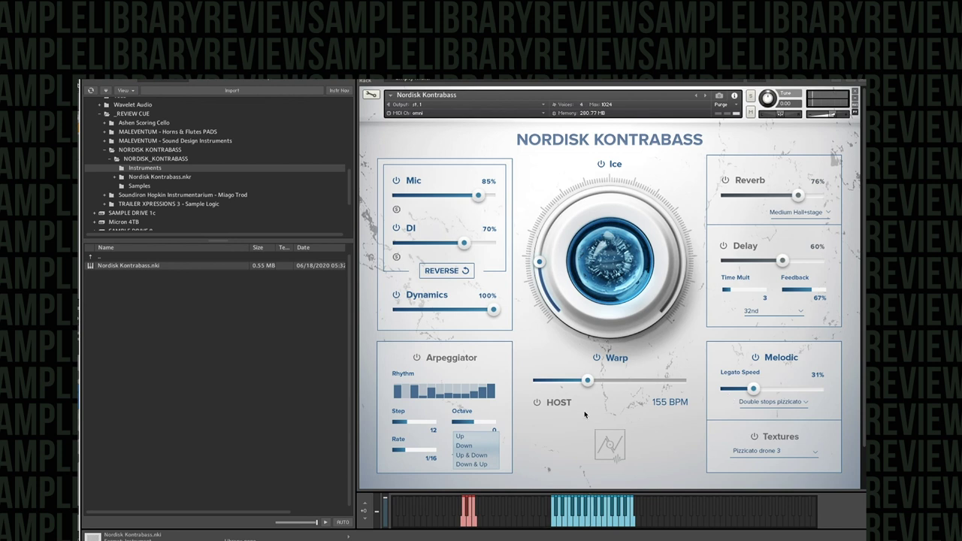
- Toggle HOST, push Warp to 190 BPM, raise Ice to midway, and set octave direction Up
left_click(538, 403)
left_click_drag(585, 382, 662, 376)
left_click_drag(554, 268, 565, 220)
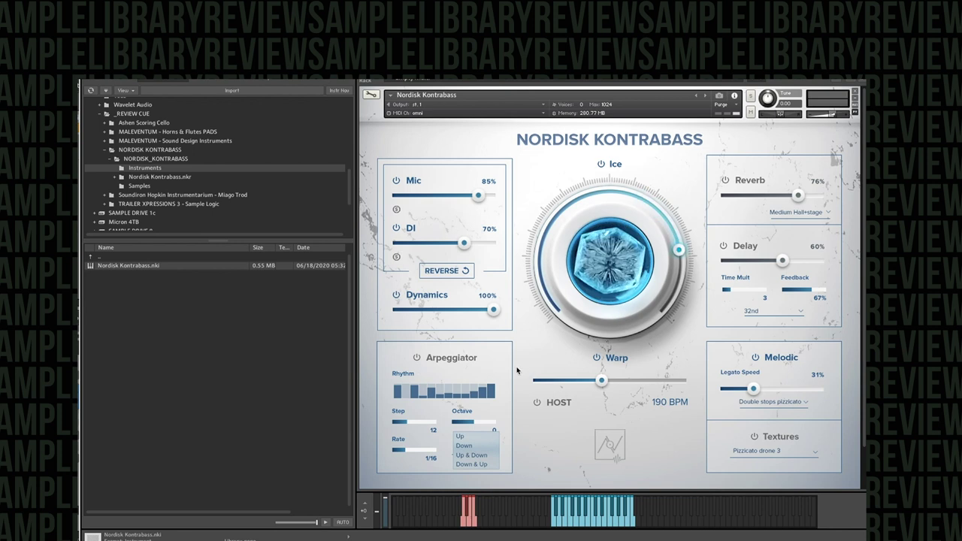
left_click(514, 436)
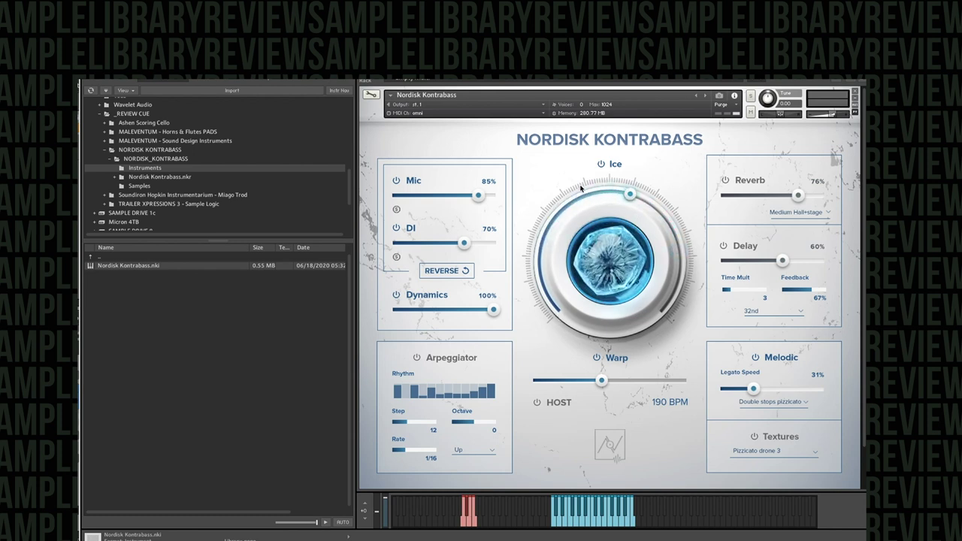
left_click(779, 449)
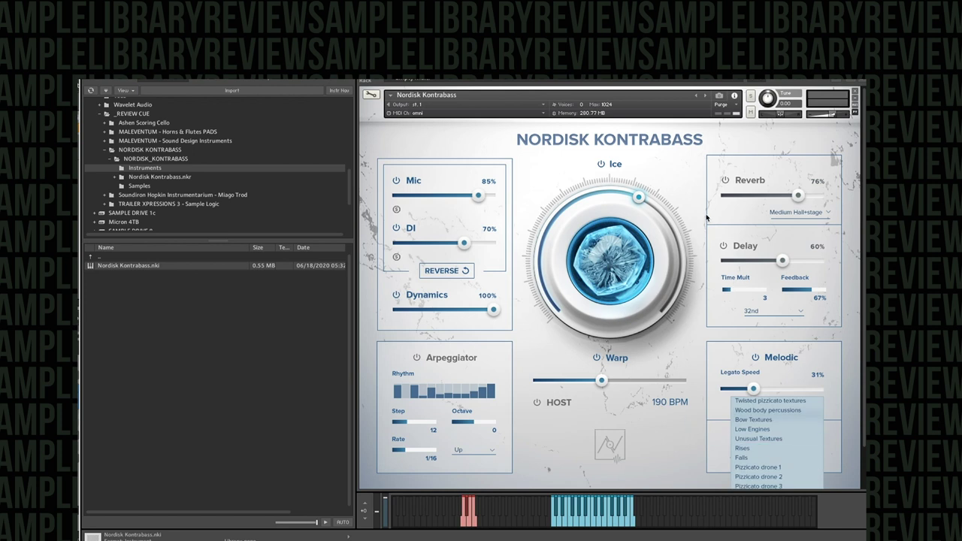